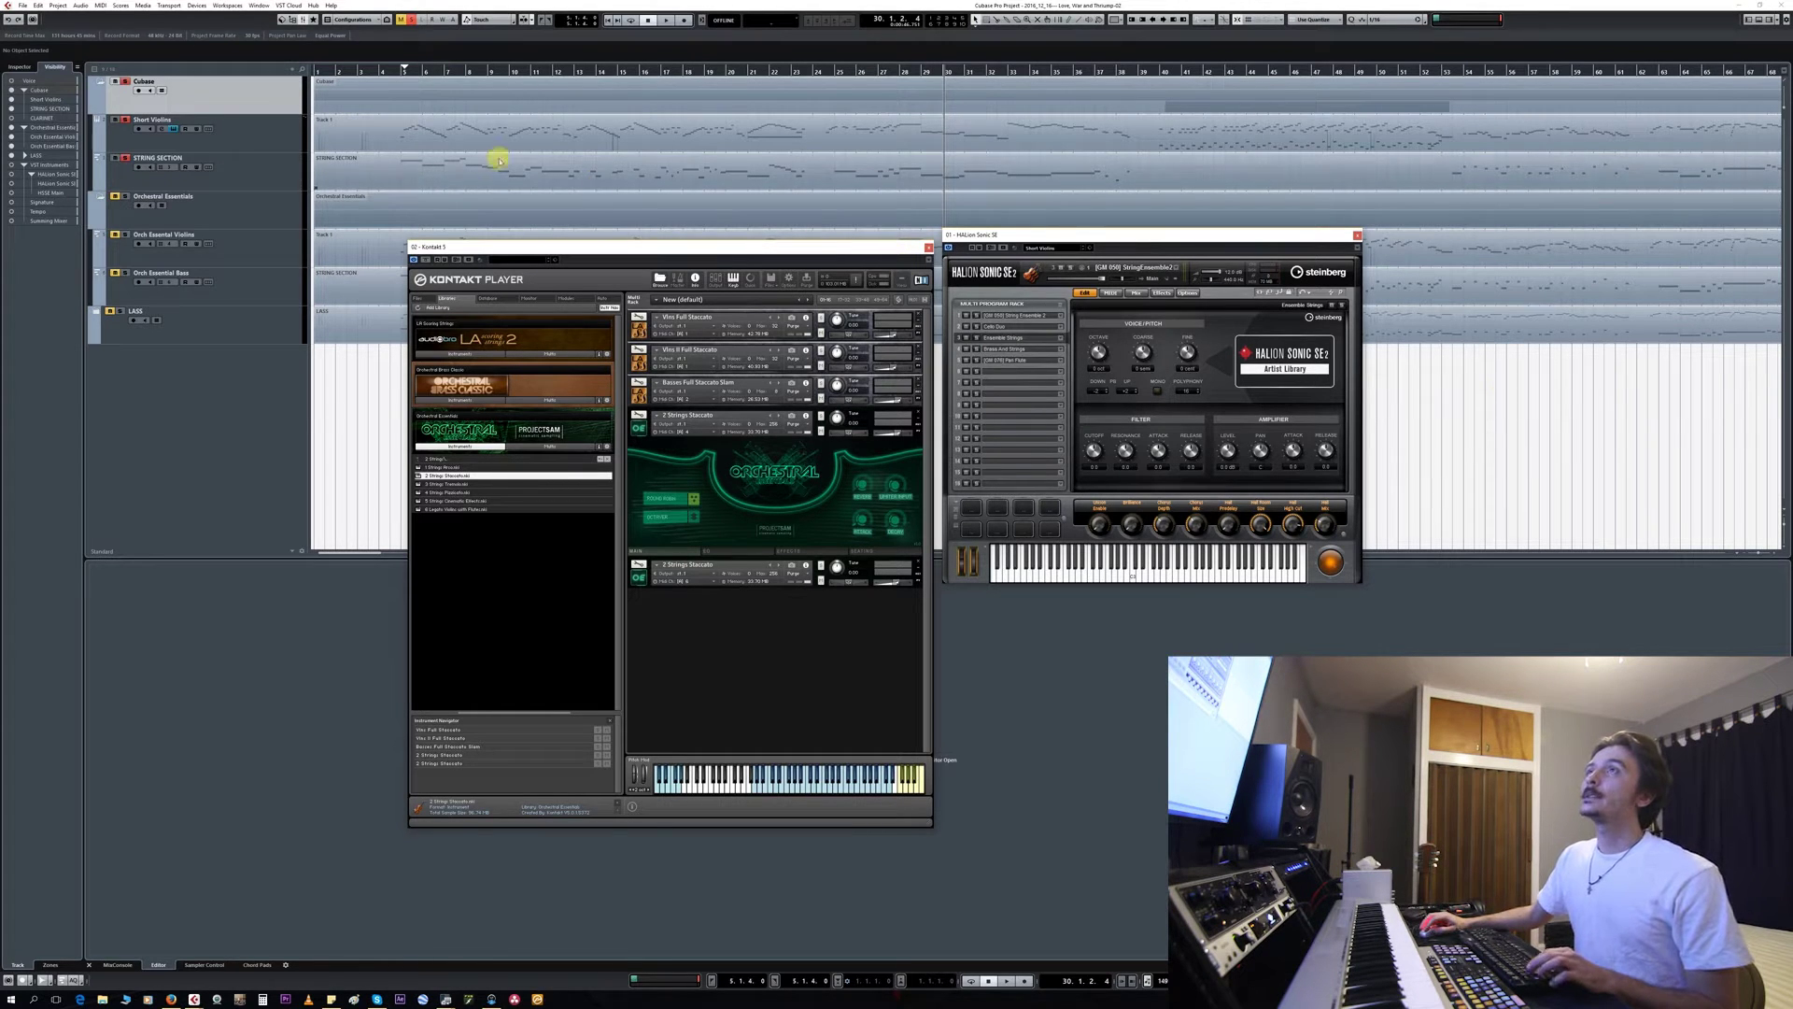
Place the playback position near bar 4 and lower the Kontakt and HALion Sonic SE windows.
{"action": "left_click", "coordinate": [390, 71]}
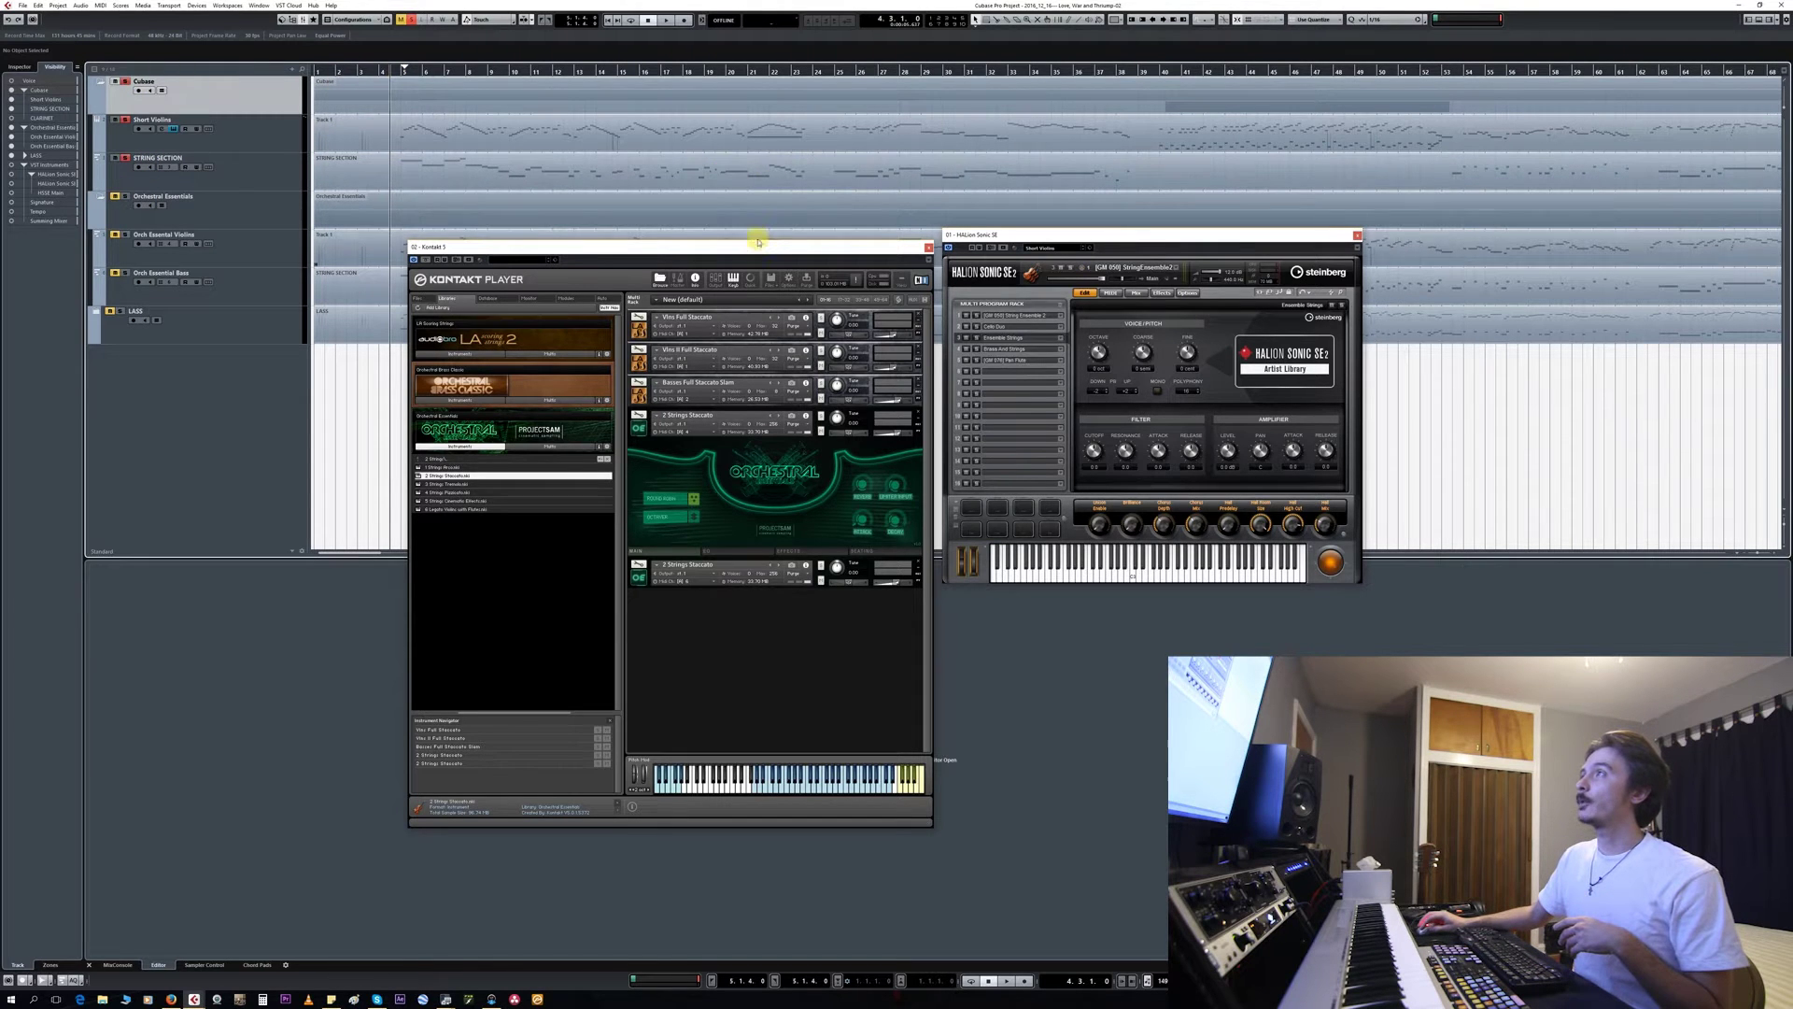
{"action": "left_click_drag", "start_coordinate": [753, 248], "coordinate": [674, 365]}
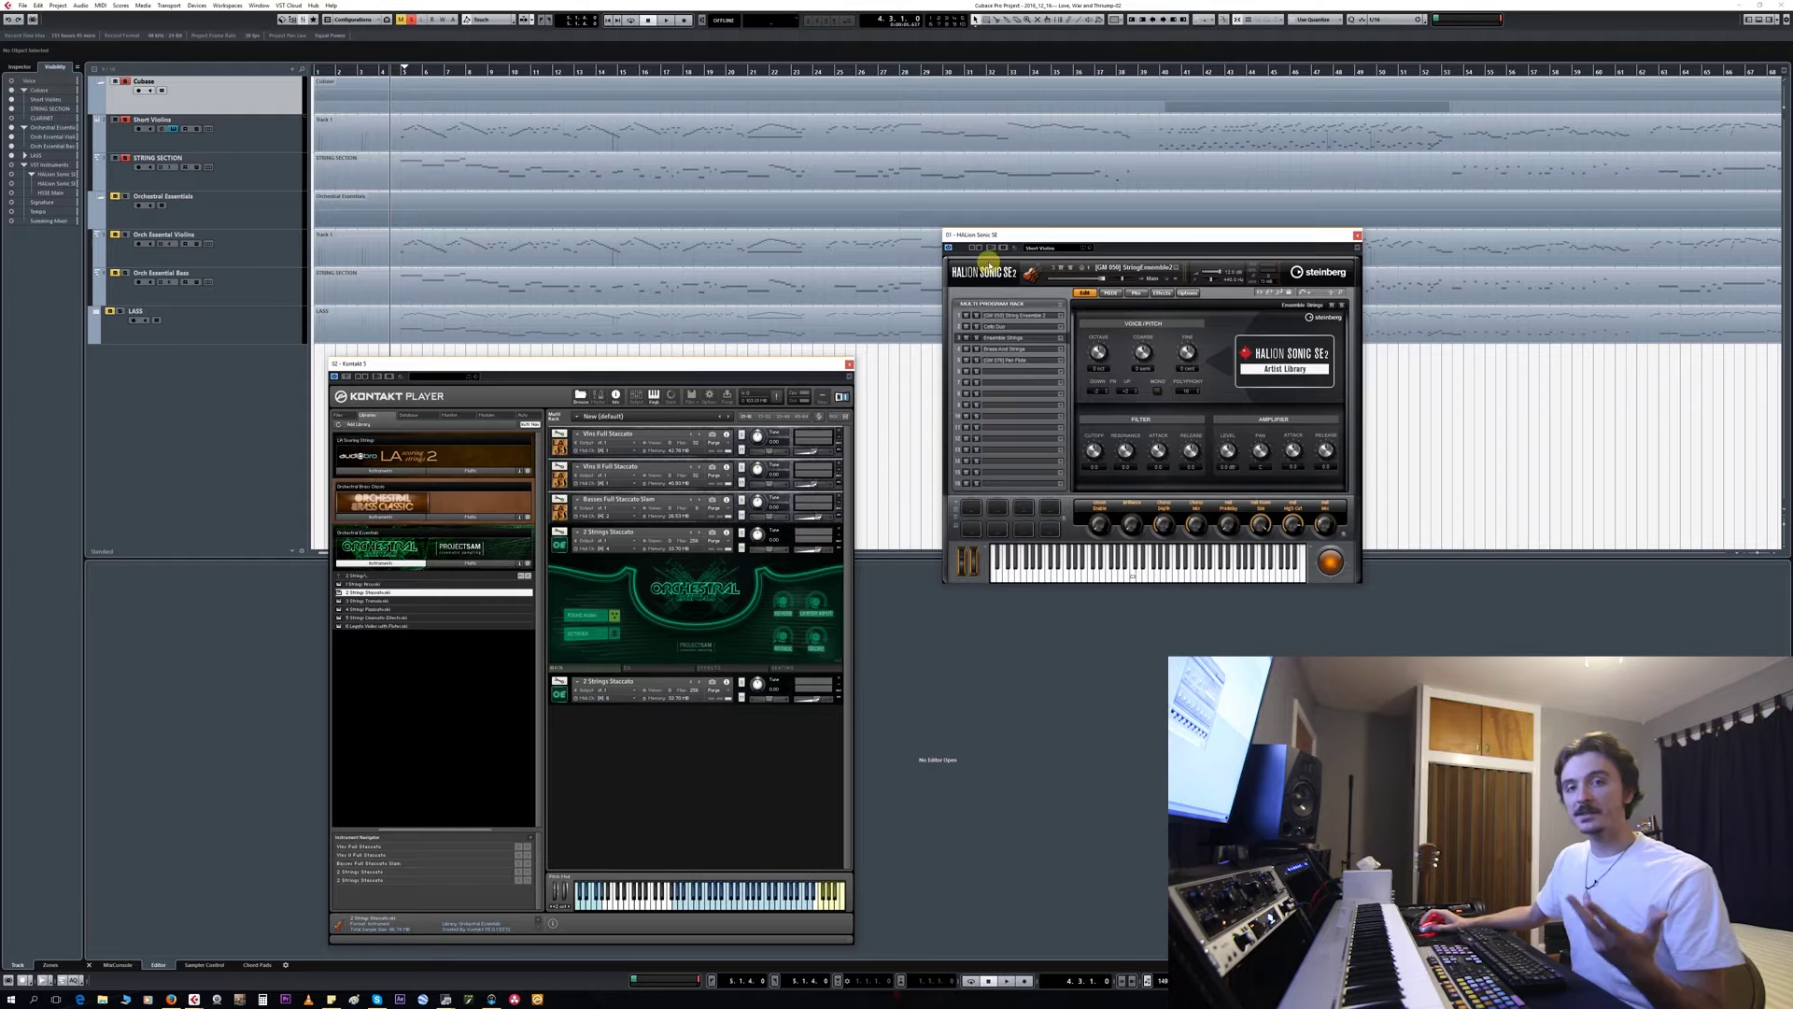
{"action": "left_click_drag", "start_coordinate": [1048, 240], "coordinate": [1029, 384]}
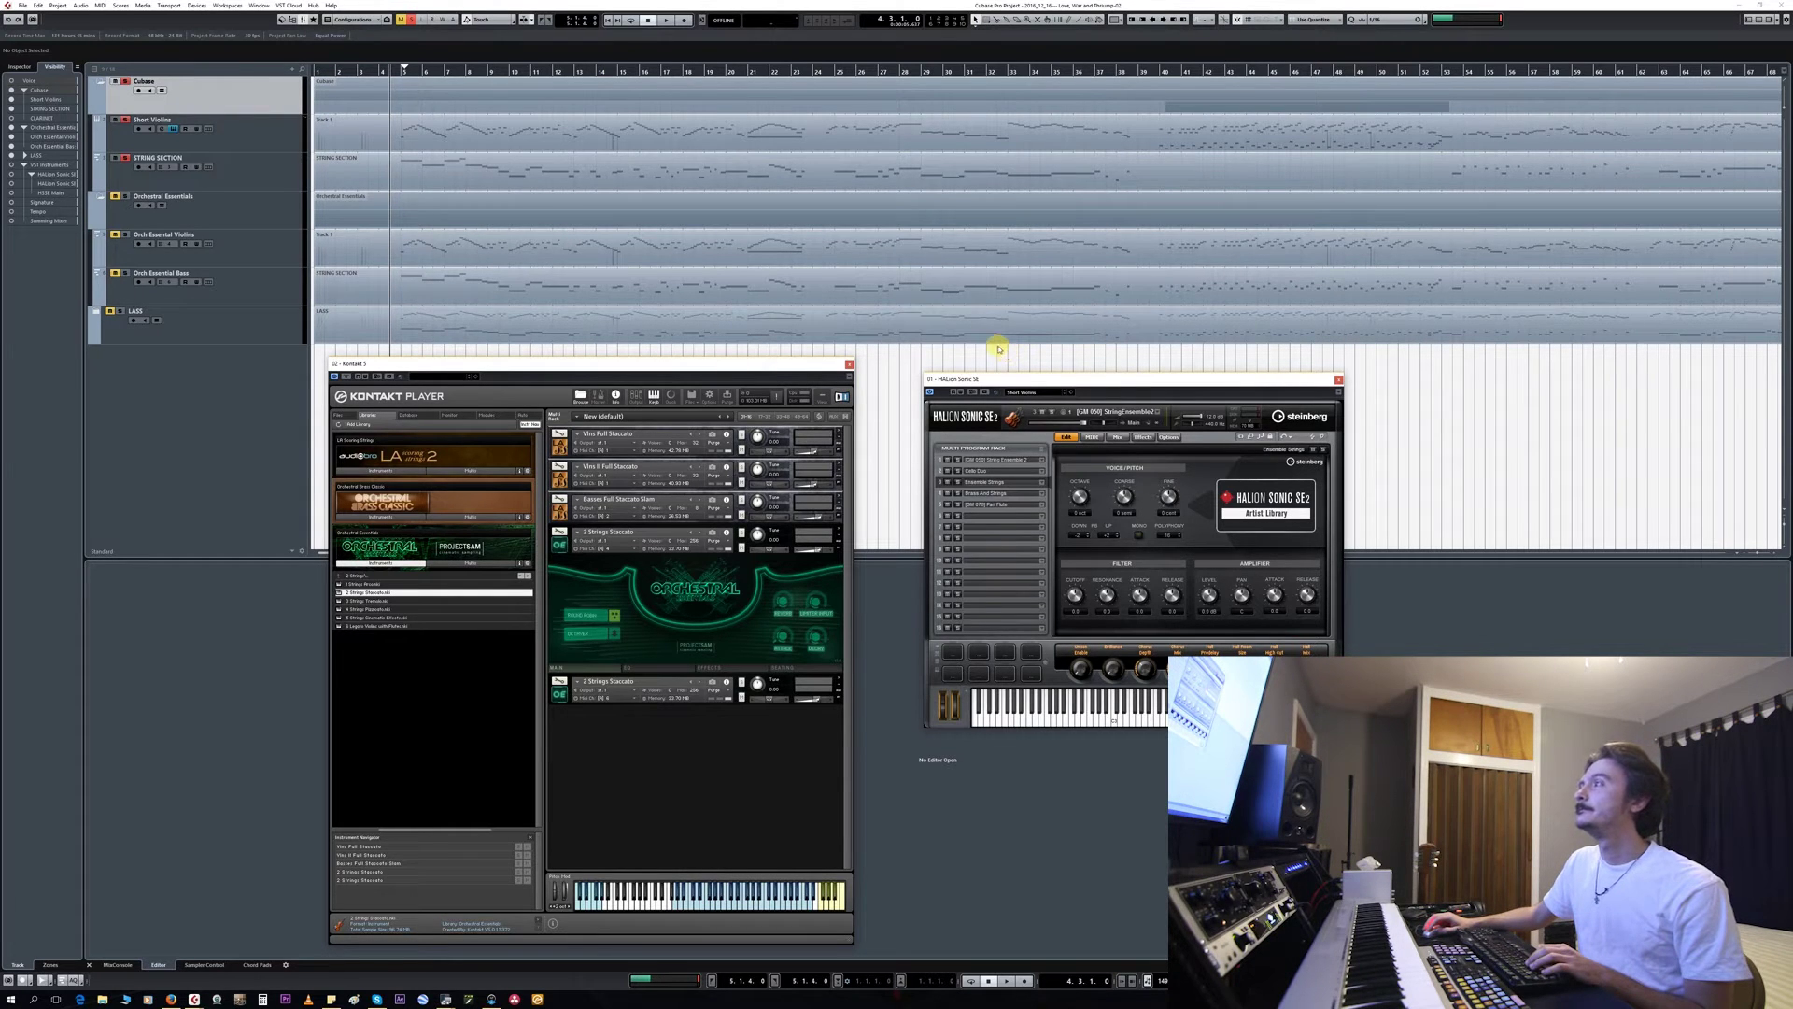
Play the string arrangement from bar 4 and stop near bar 24.
{"action": "key", "text": "space"}
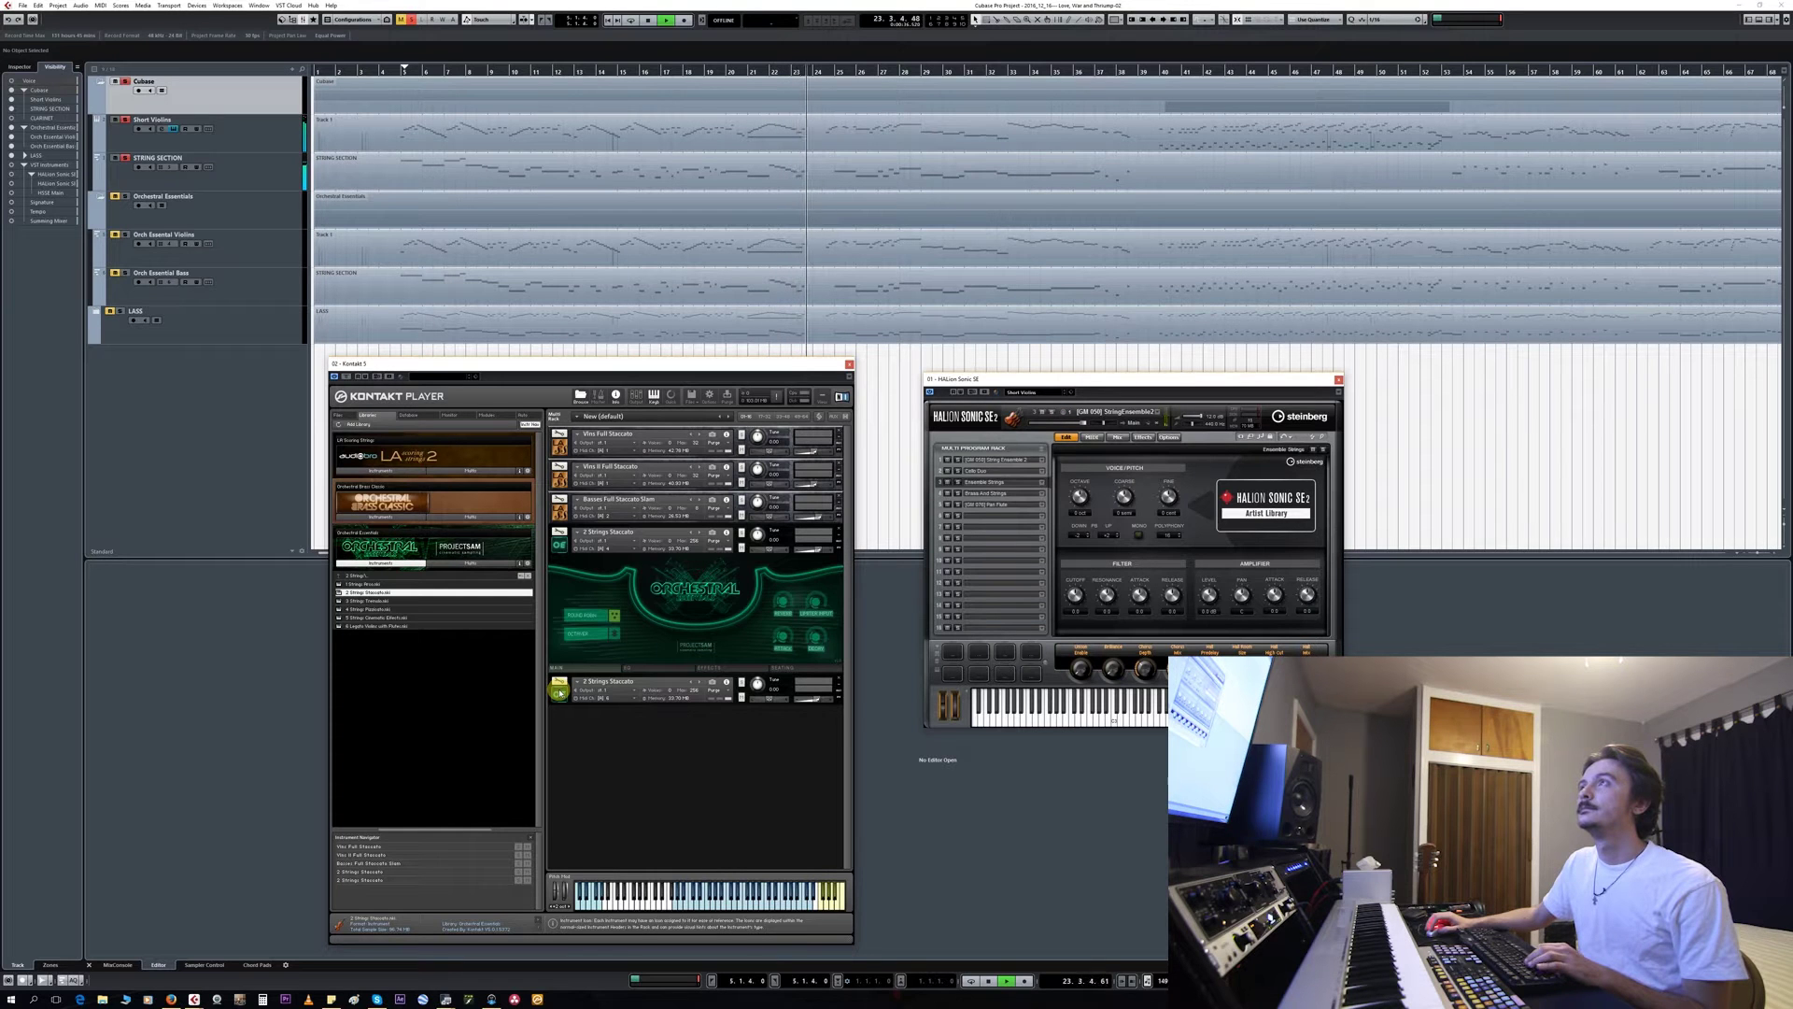
{"action": "key", "text": "space"}
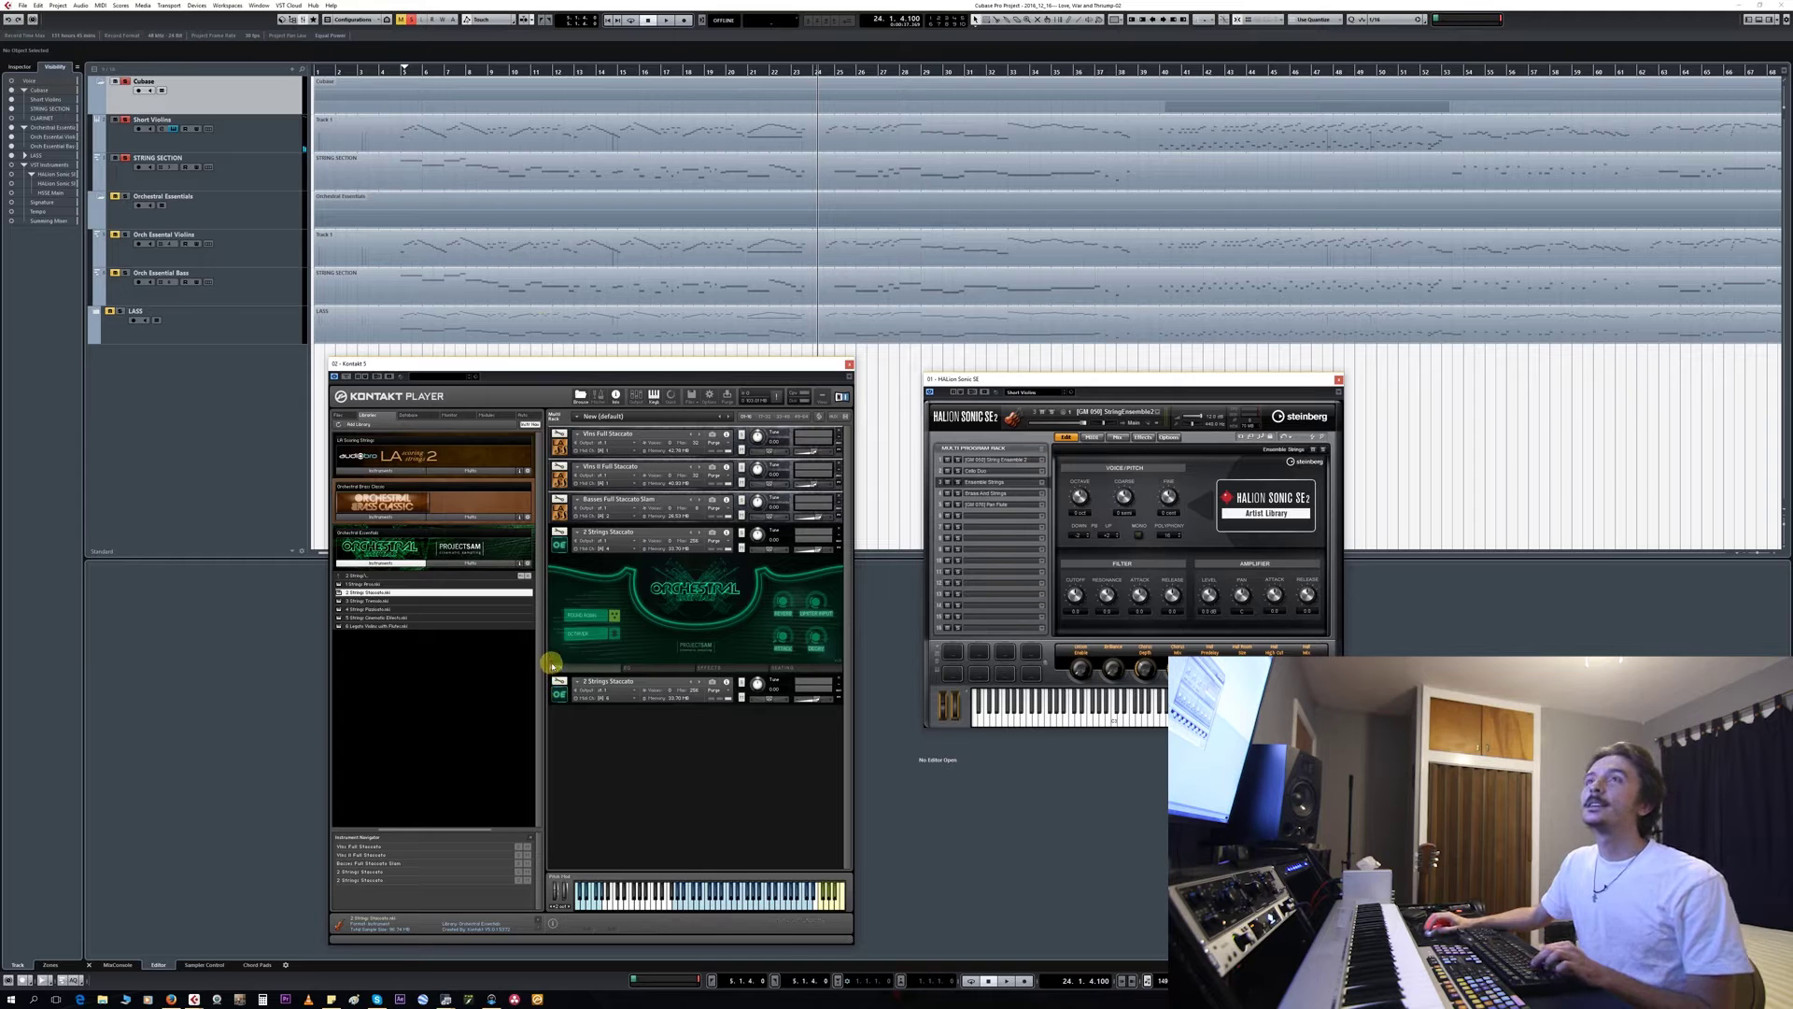
Unmute the Orchestral Essentials folder and replay from bar 4, stopping around bar 24.
{"action": "left_click", "coordinate": [124, 197]}
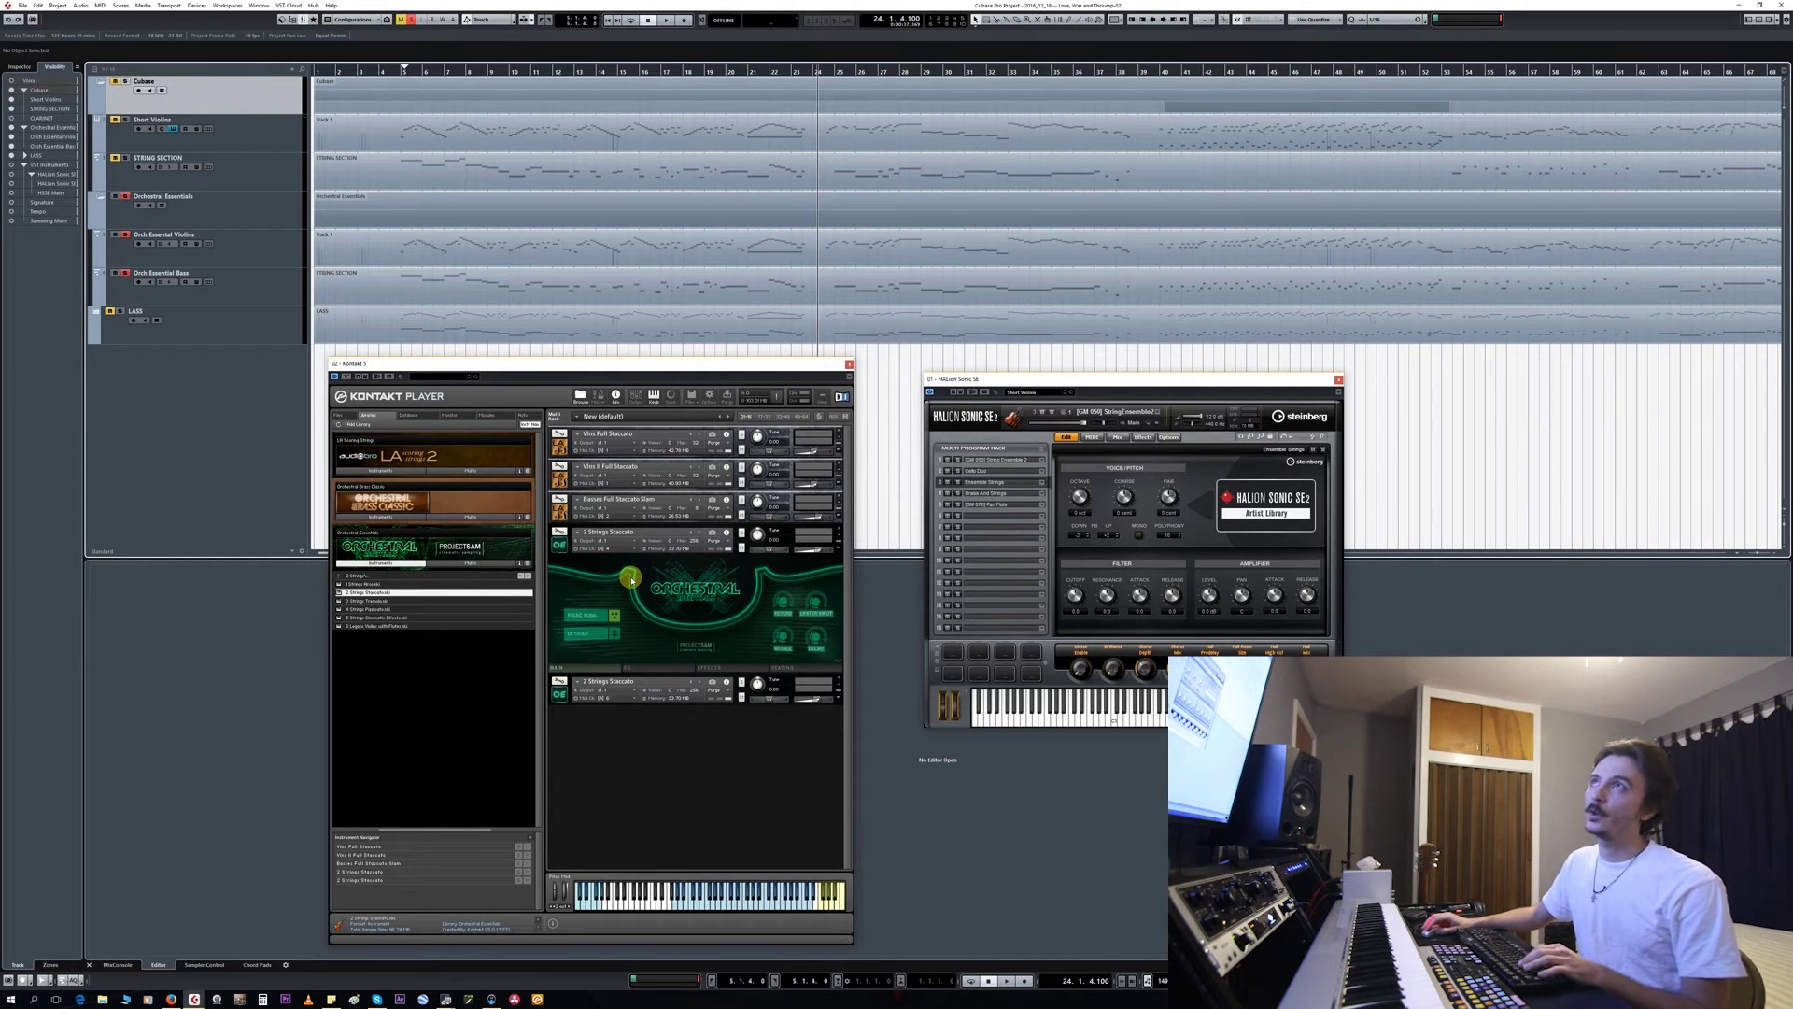
{"action": "left_click", "coordinate": [397, 71]}
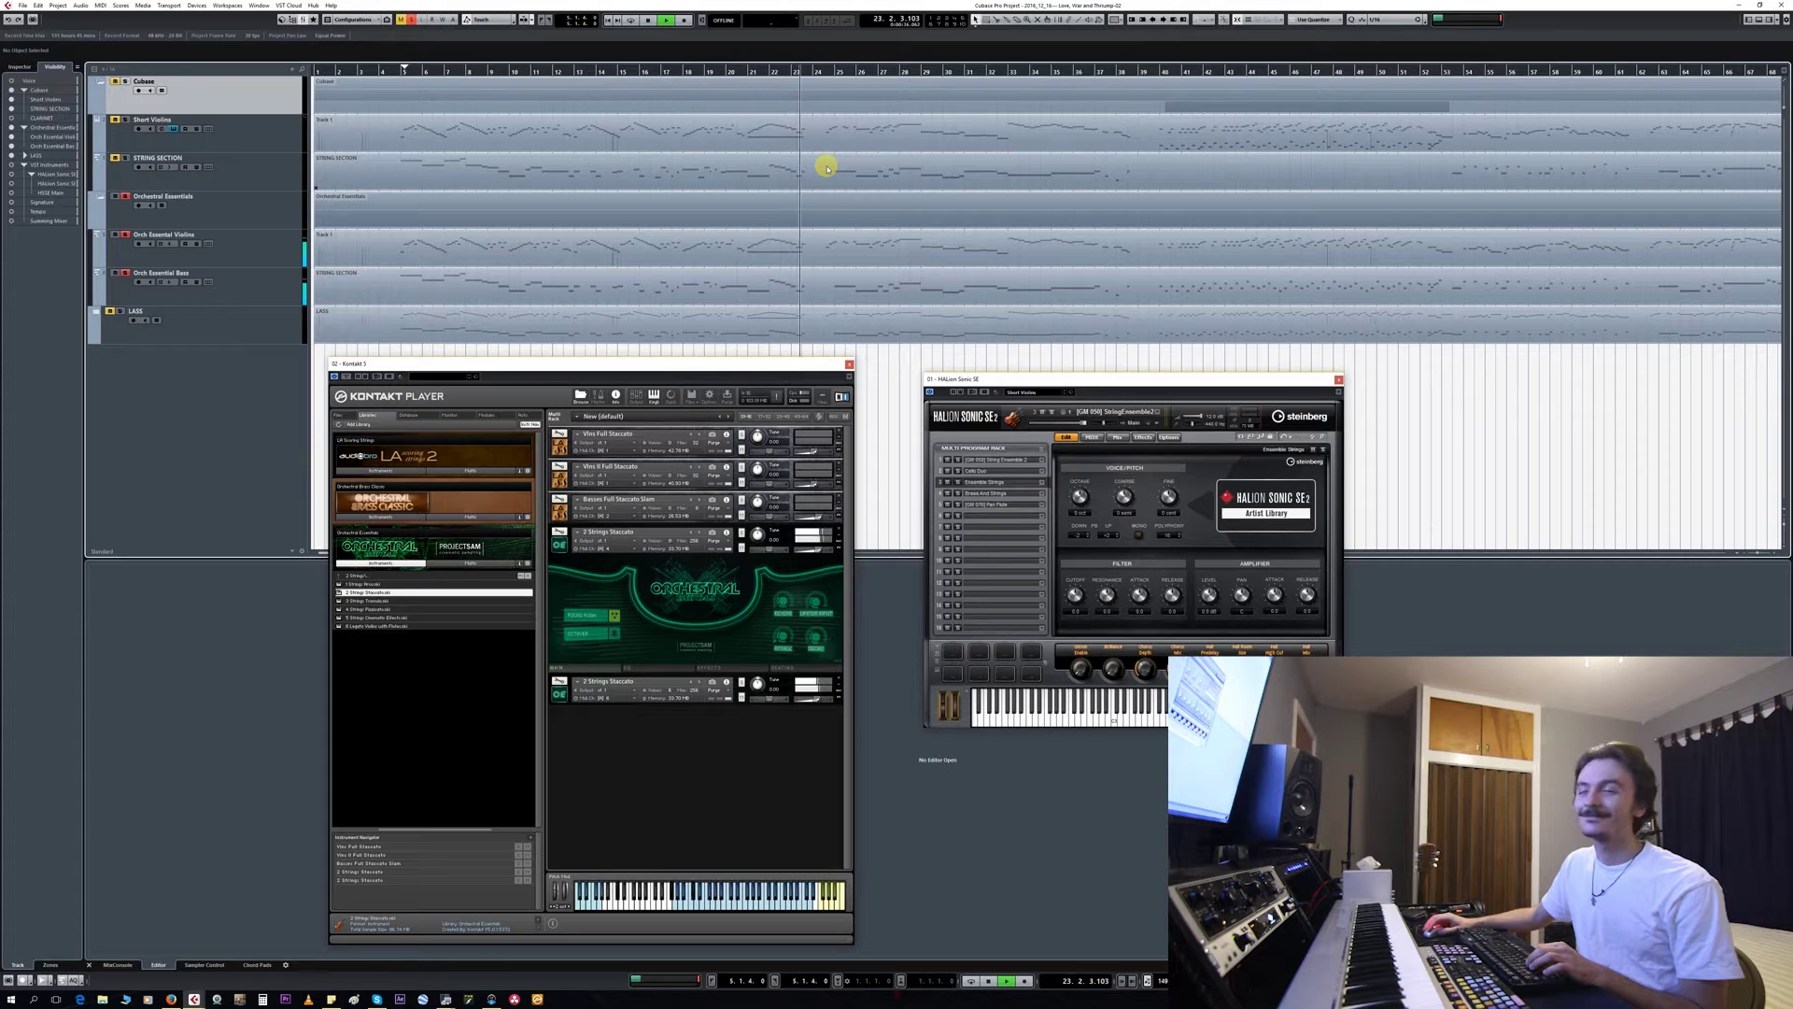
{"action": "key", "text": "space"}
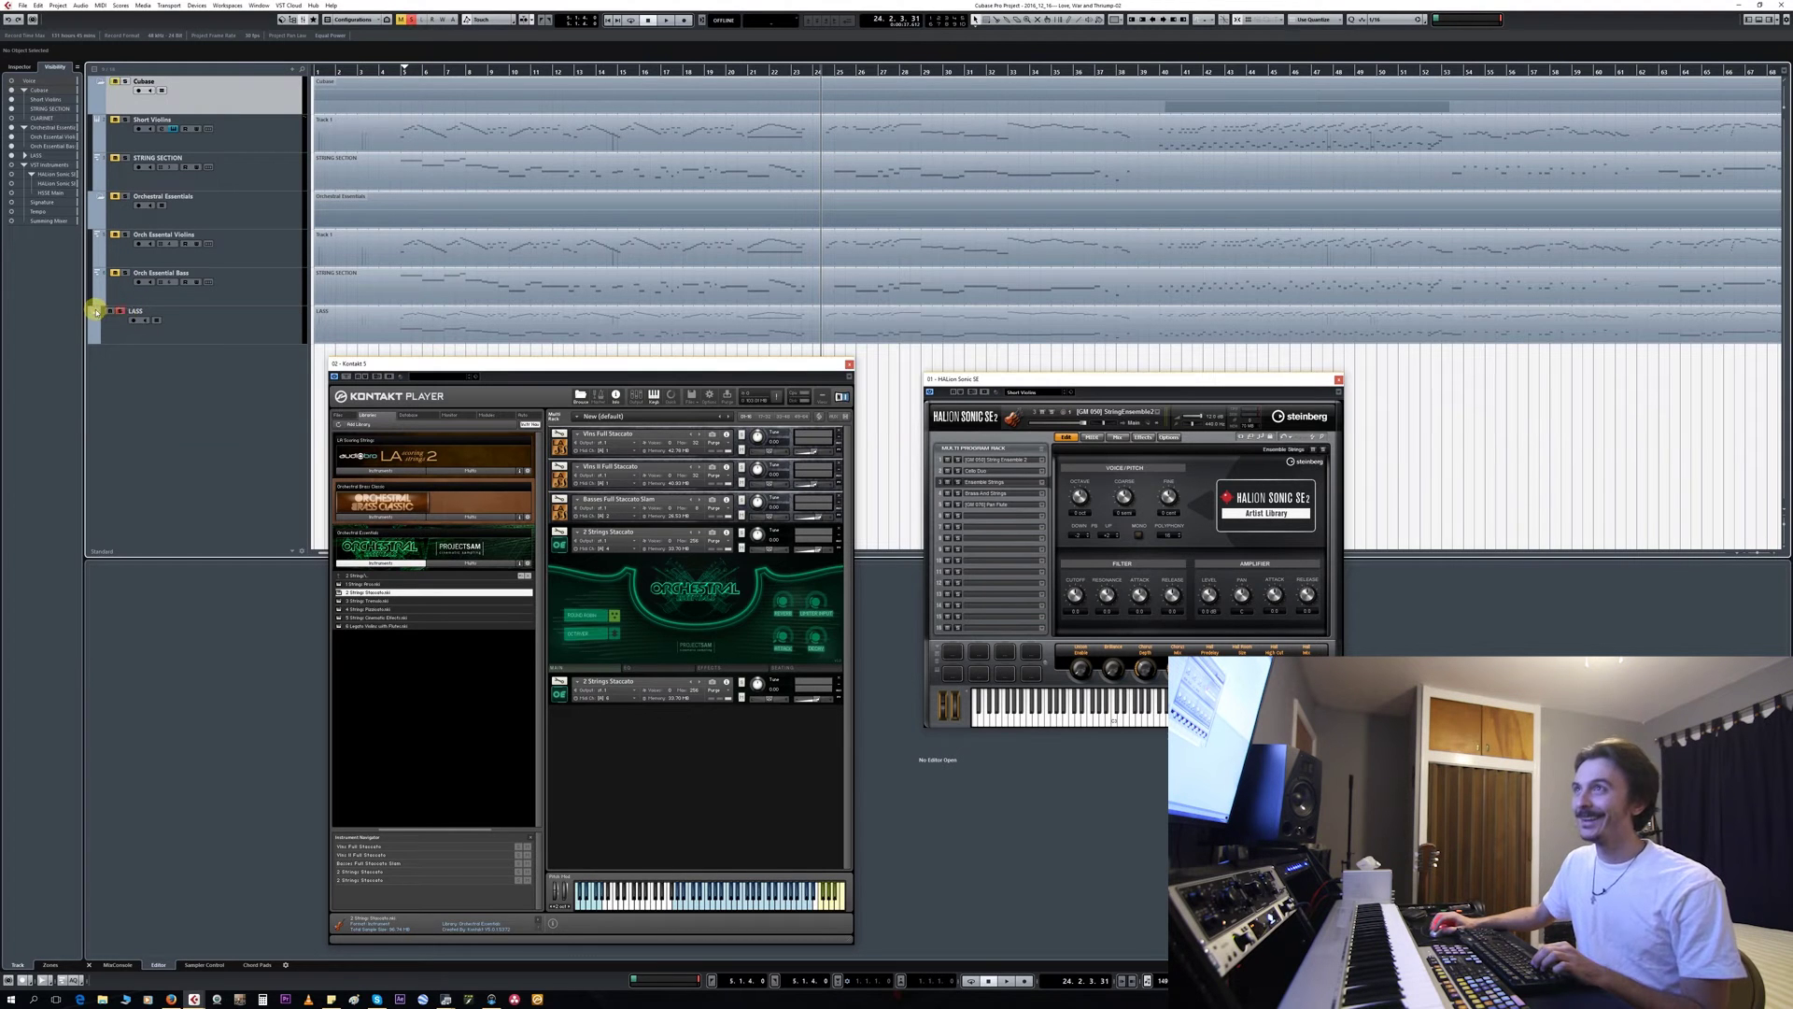
Expand the LASS folder, lower the Kontakt window, and set playback near bar 4.
{"action": "left_click", "coordinate": [96, 311]}
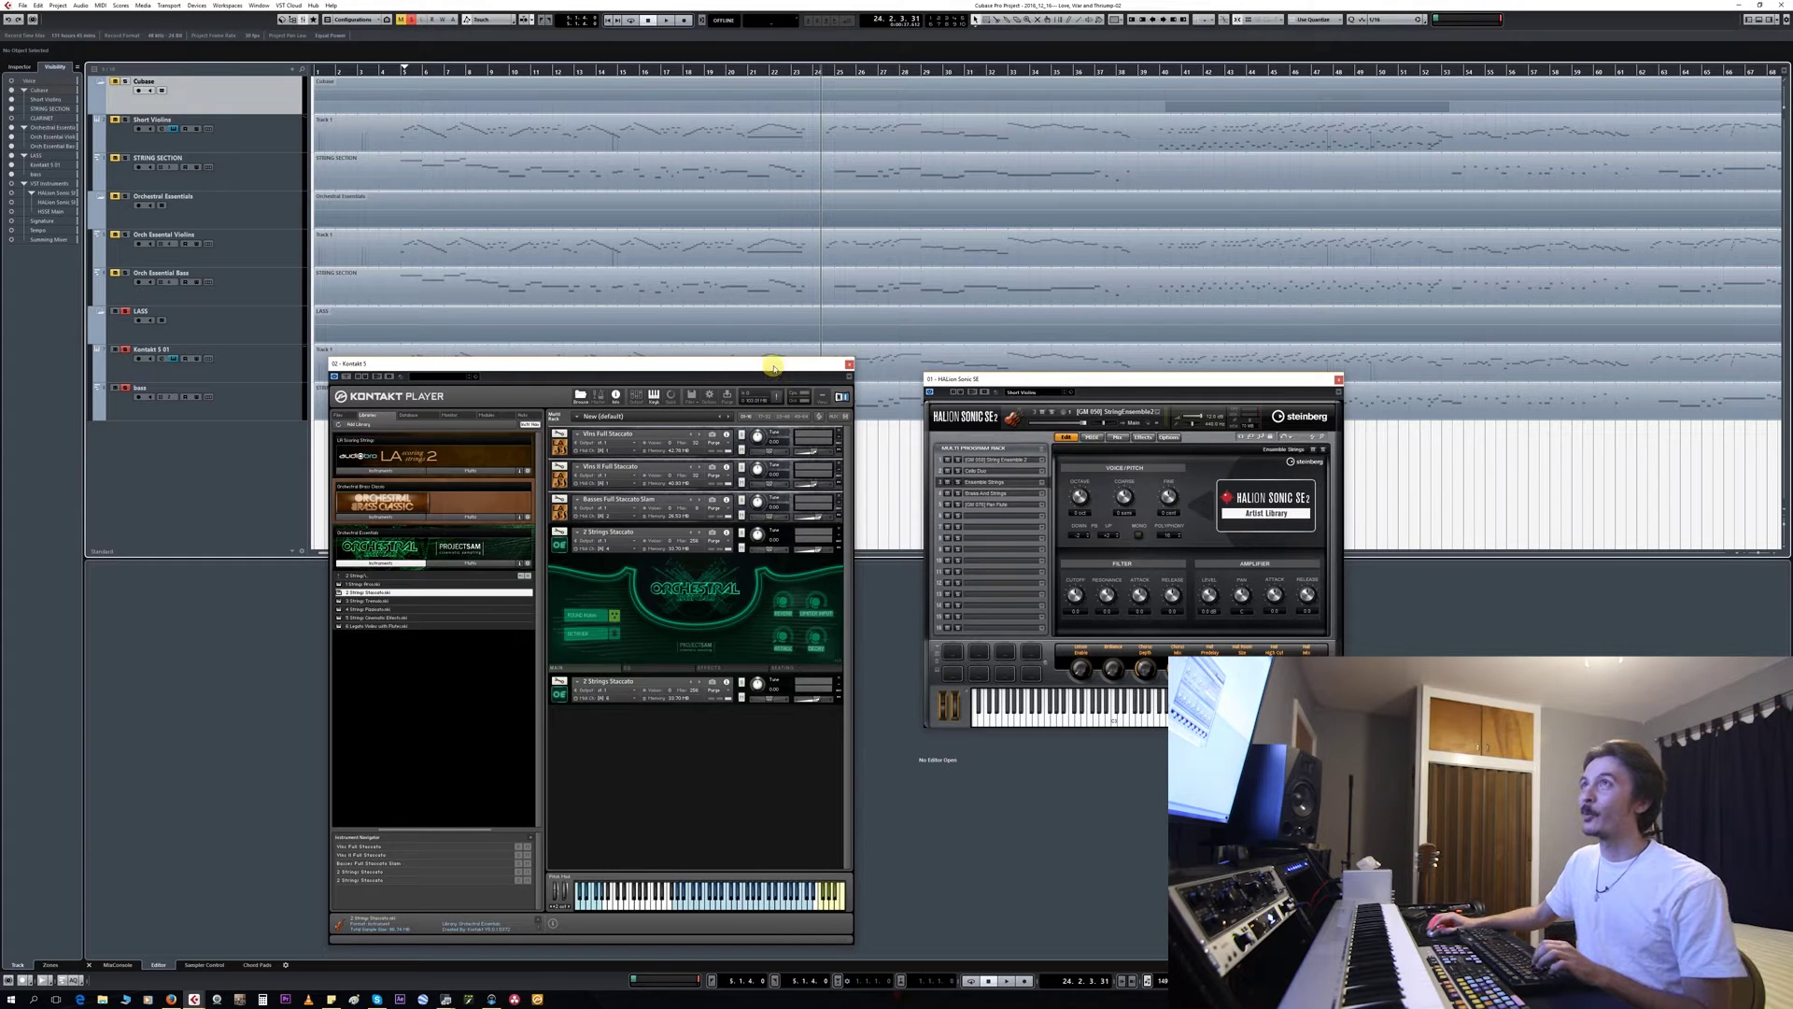
{"action": "left_click_drag", "start_coordinate": [774, 367], "coordinate": [762, 455]}
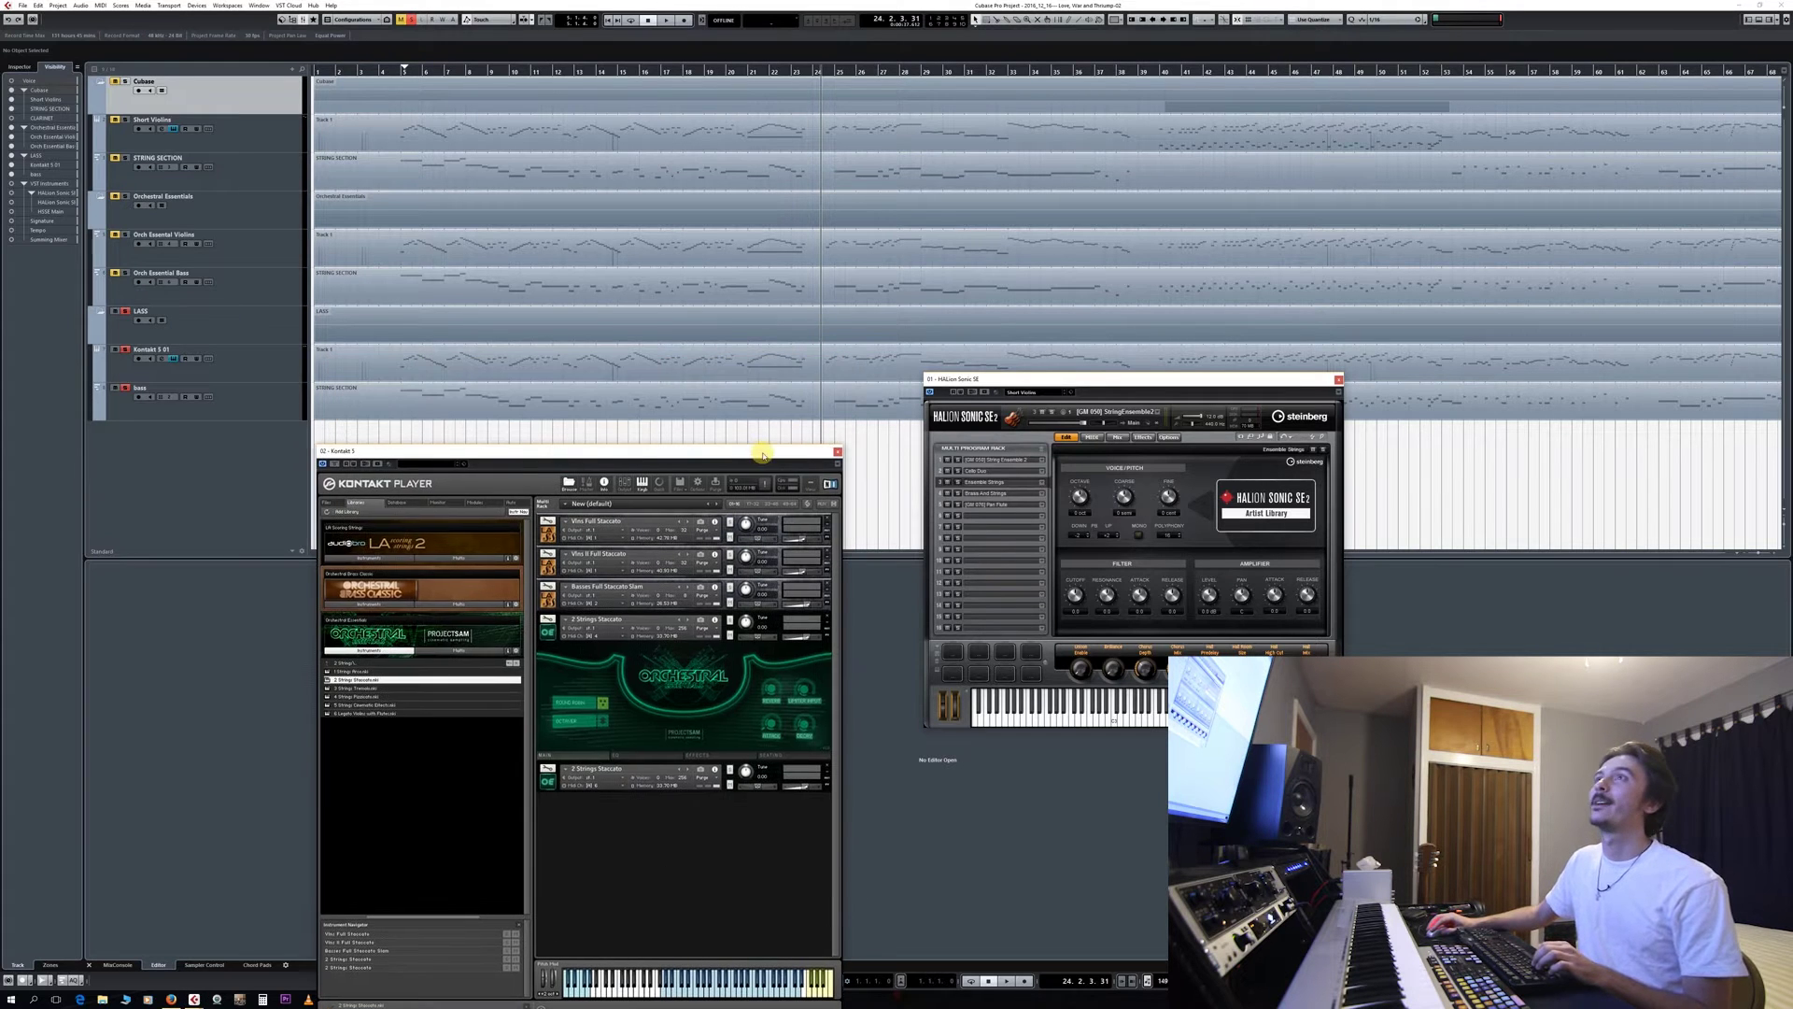
{"action": "left_click", "coordinate": [394, 71]}
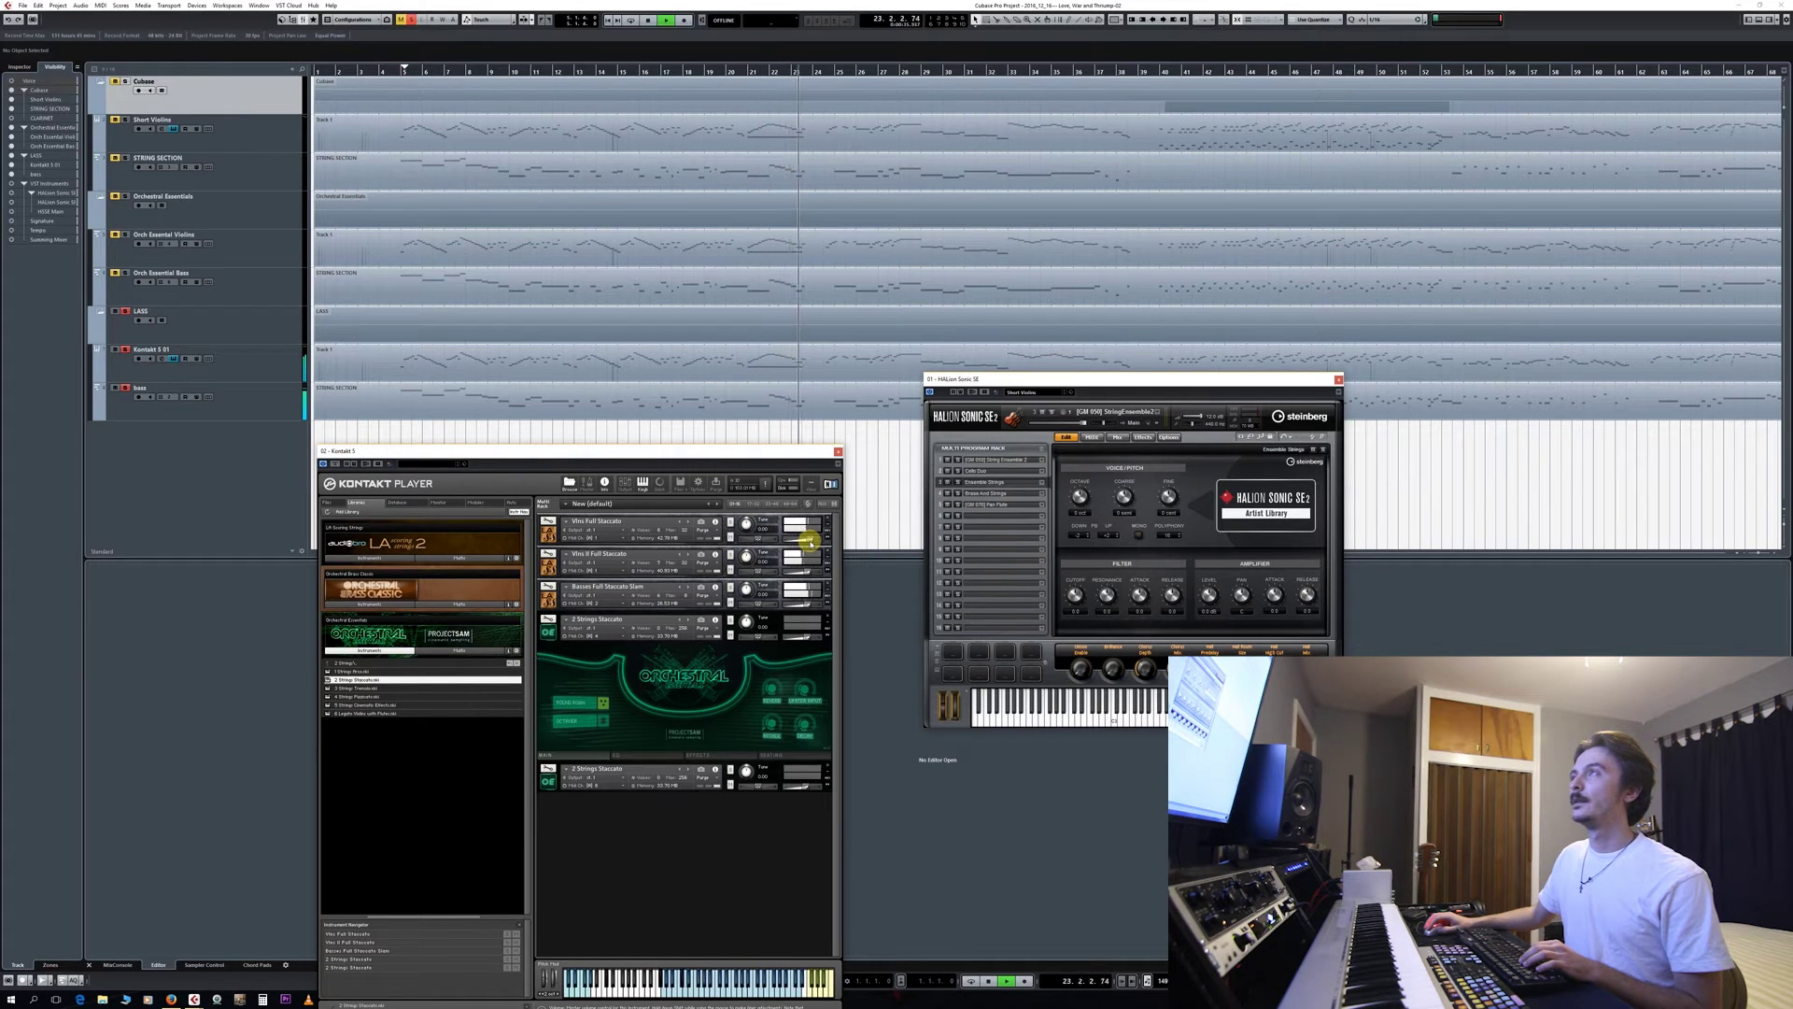
Stop playback at bar 24, select Orchestral Essentials and clear all track mutes.
{"action": "key", "text": "space"}
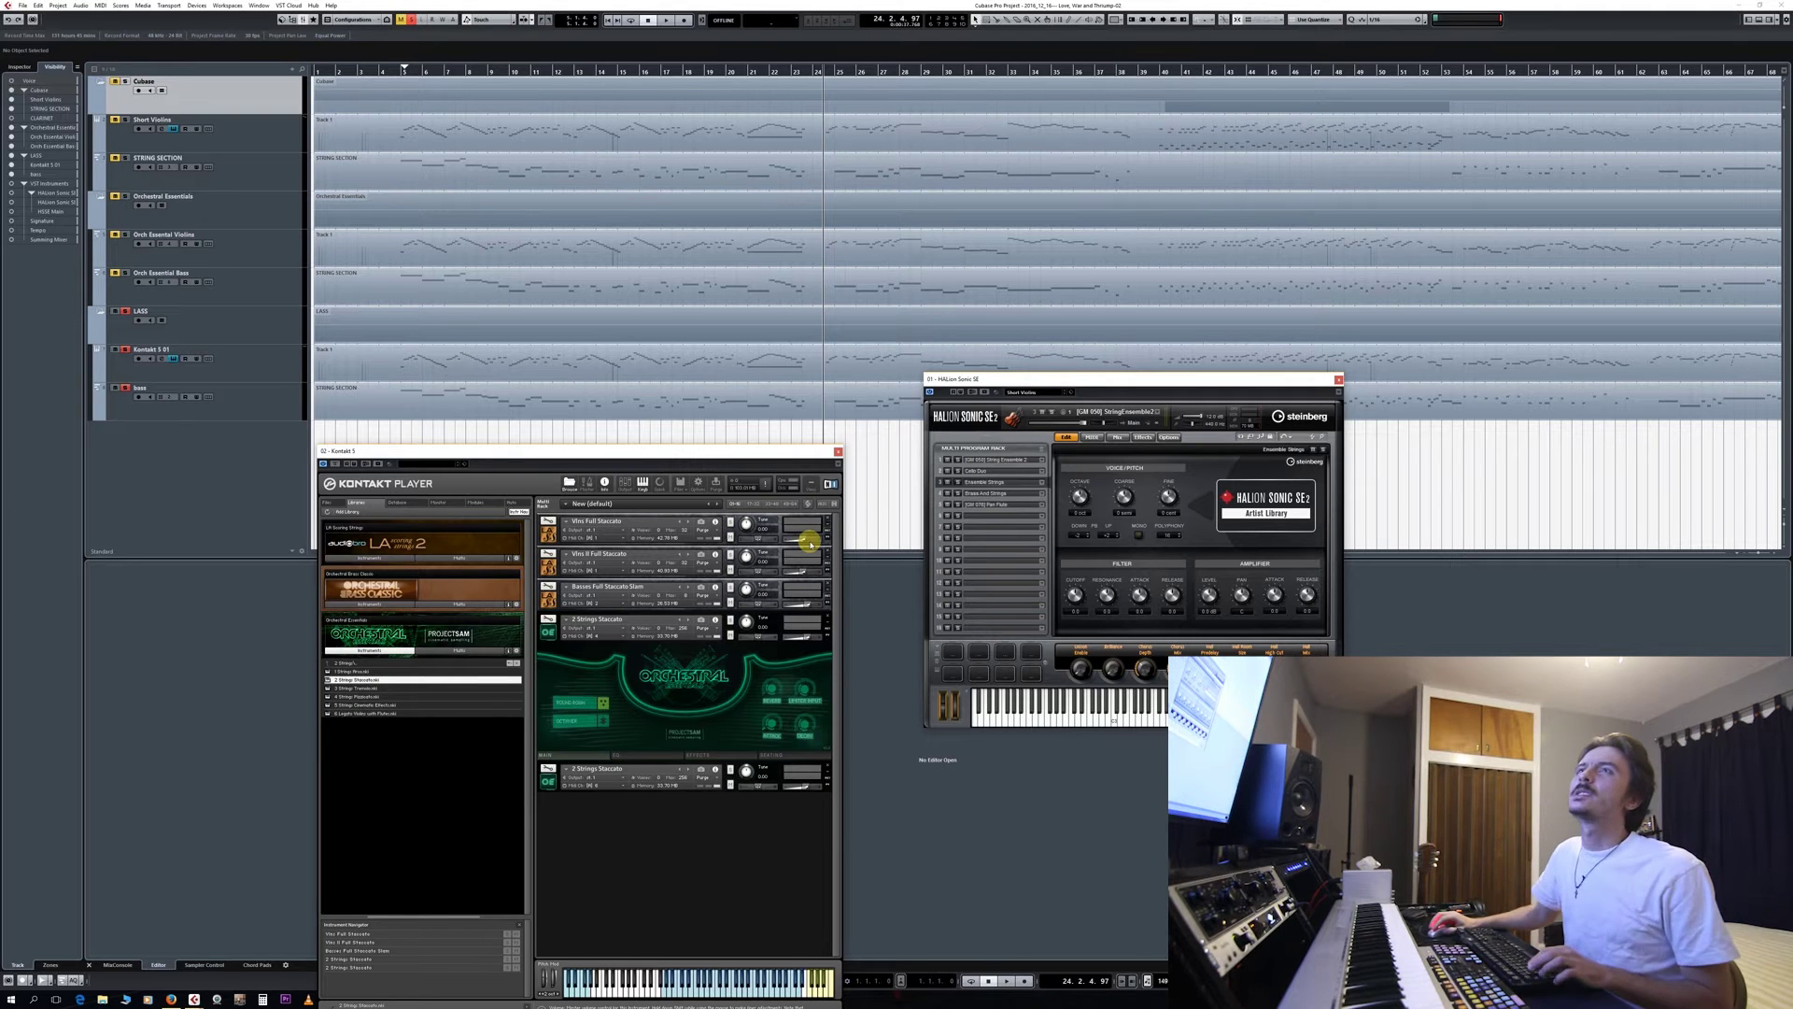
{"action": "left_click", "coordinate": [124, 201]}
{"action": "left_click", "coordinate": [127, 204]}
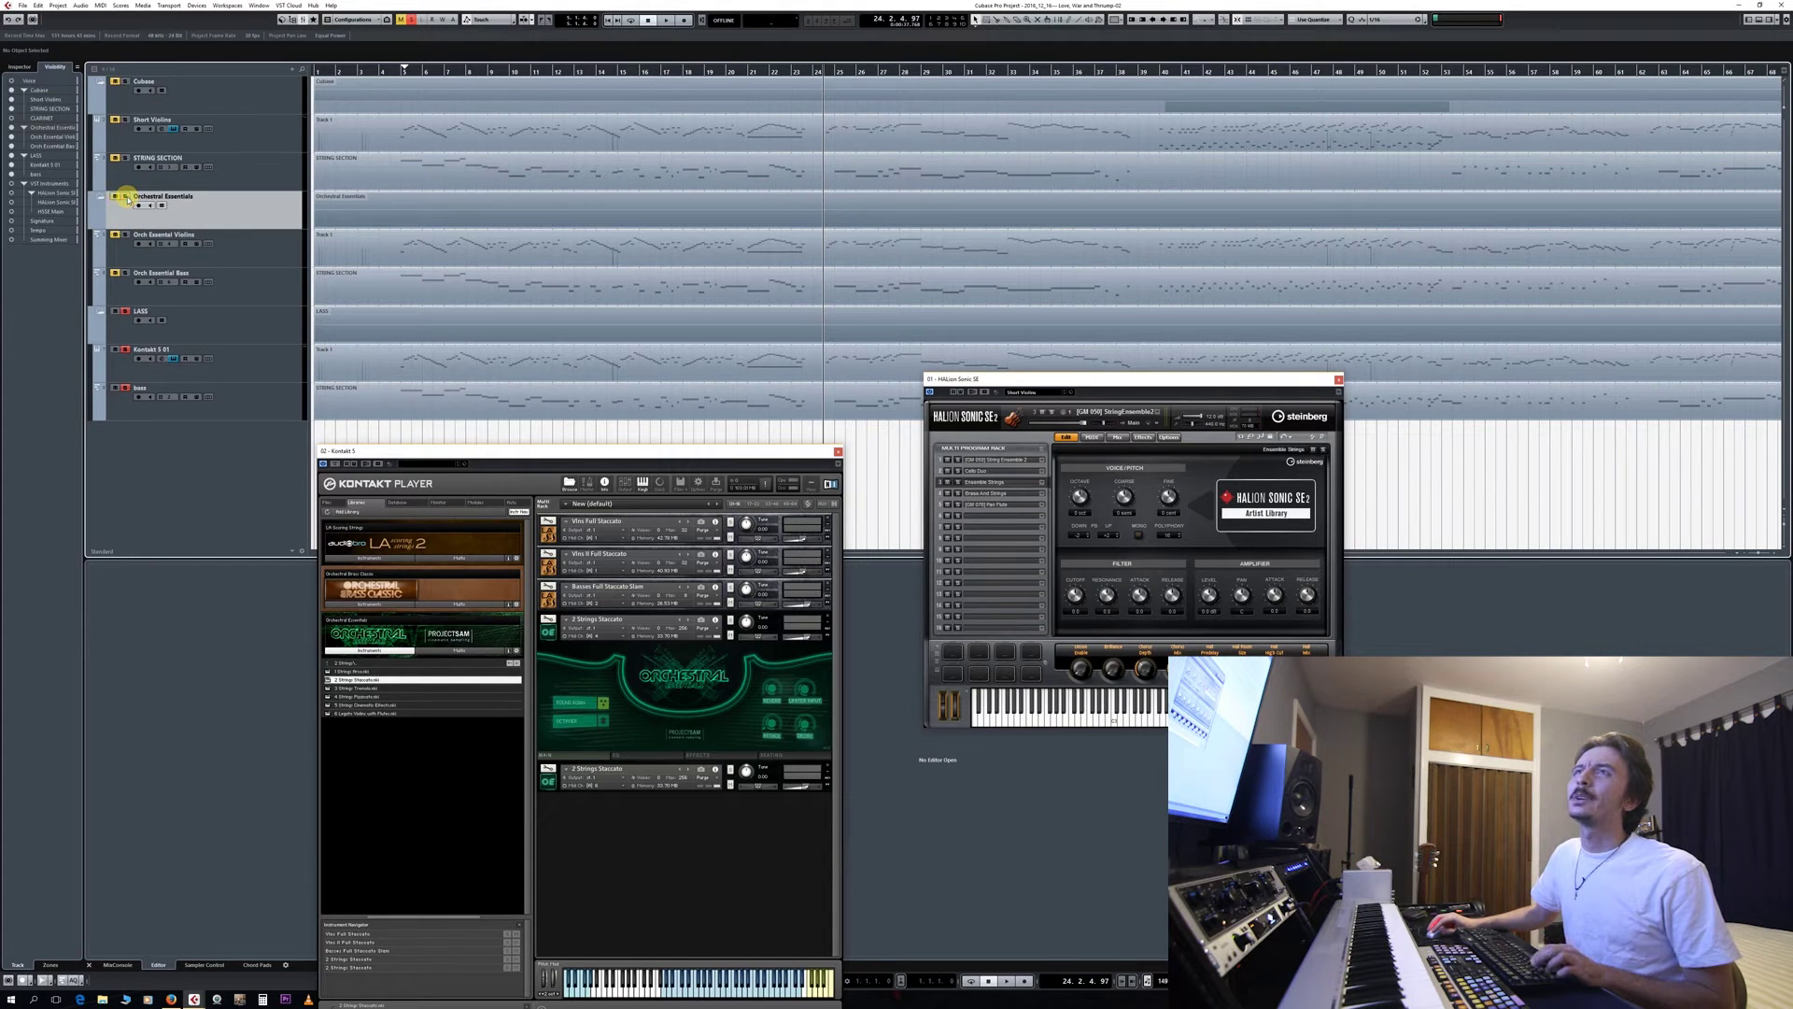
{"action": "left_click", "coordinate": [404, 20]}
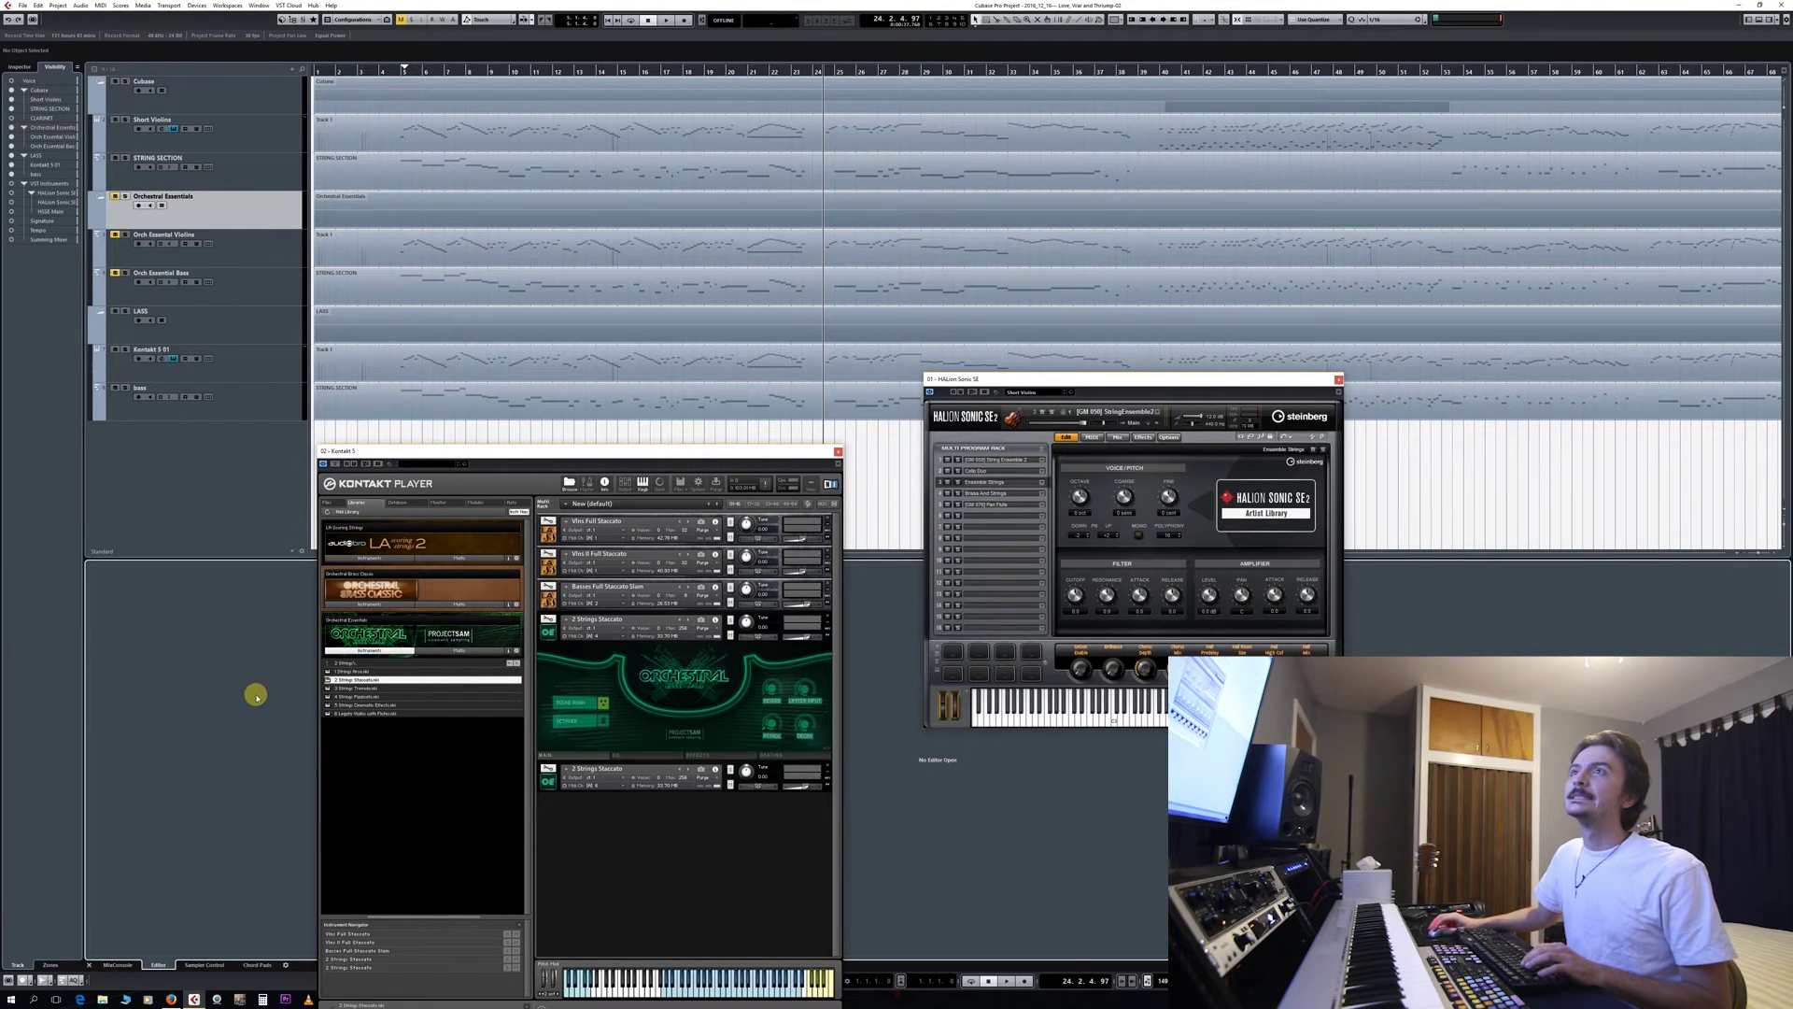
Solo the Orchestral Essentials tracks and mute the LASS folder.
{"action": "left_click", "coordinate": [125, 197]}
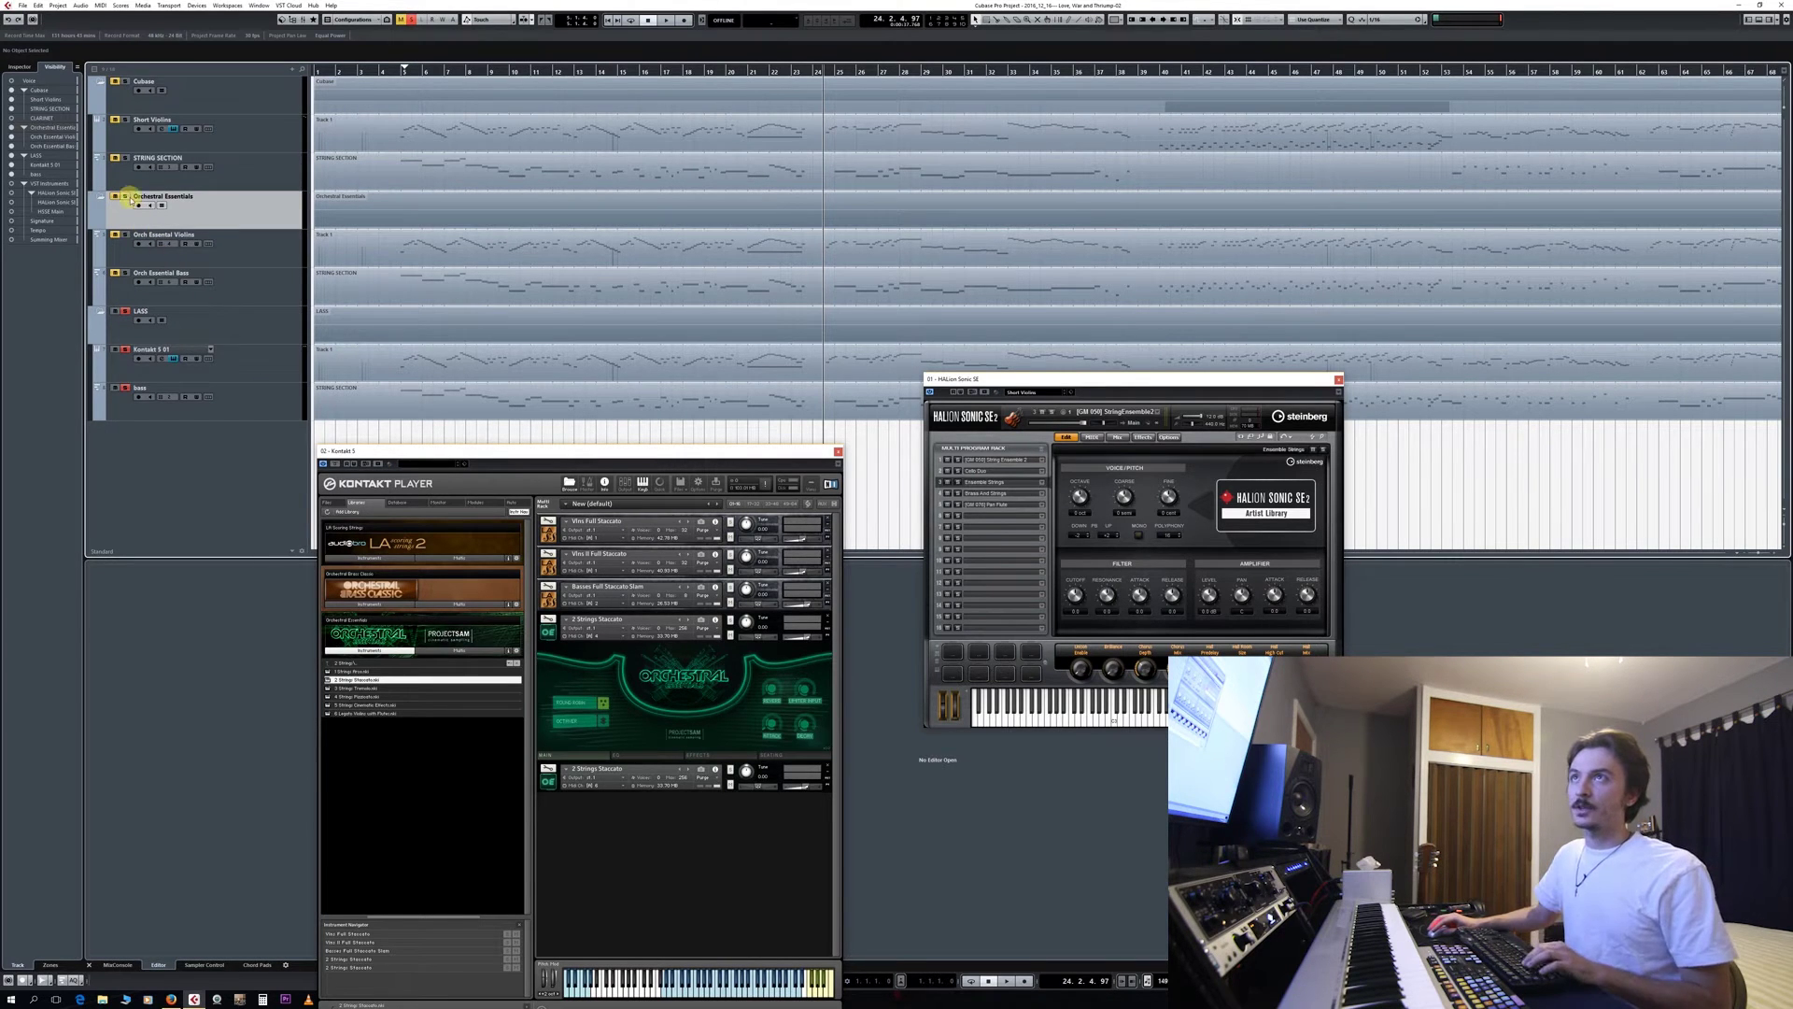
{"action": "left_click", "coordinate": [127, 238]}
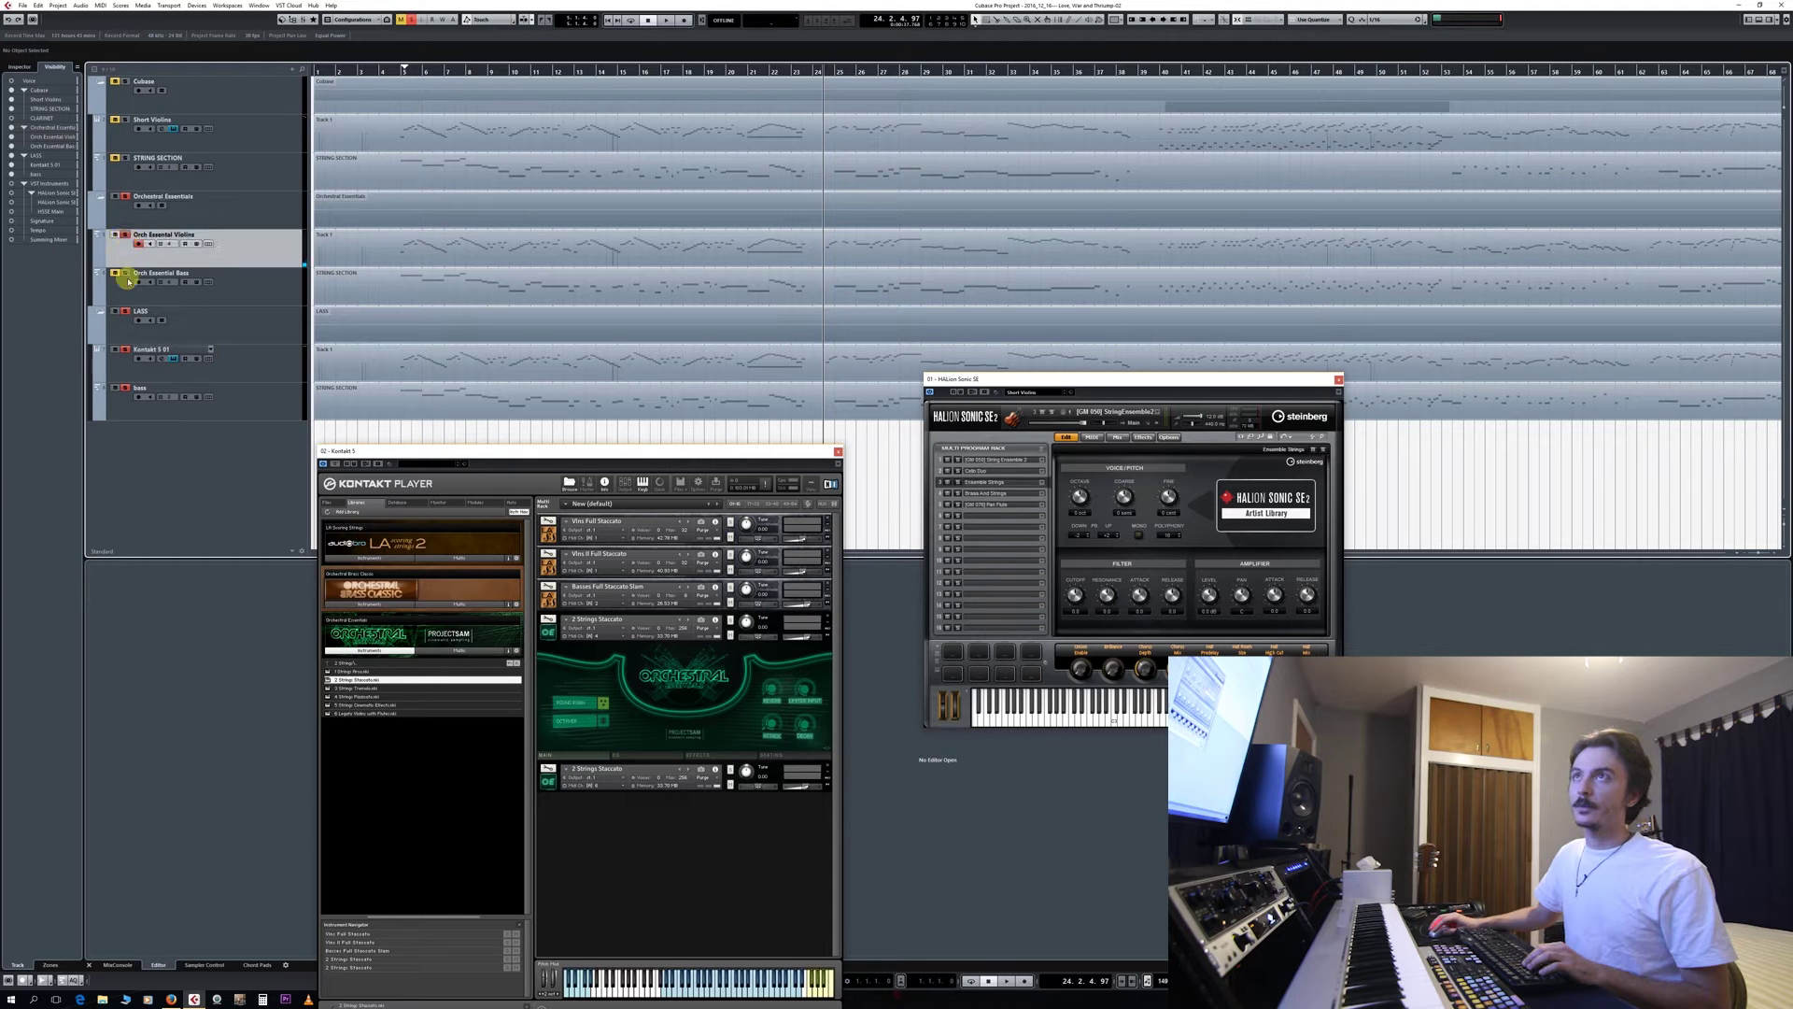
{"action": "left_click", "coordinate": [124, 275]}
{"action": "left_click", "coordinate": [116, 313]}
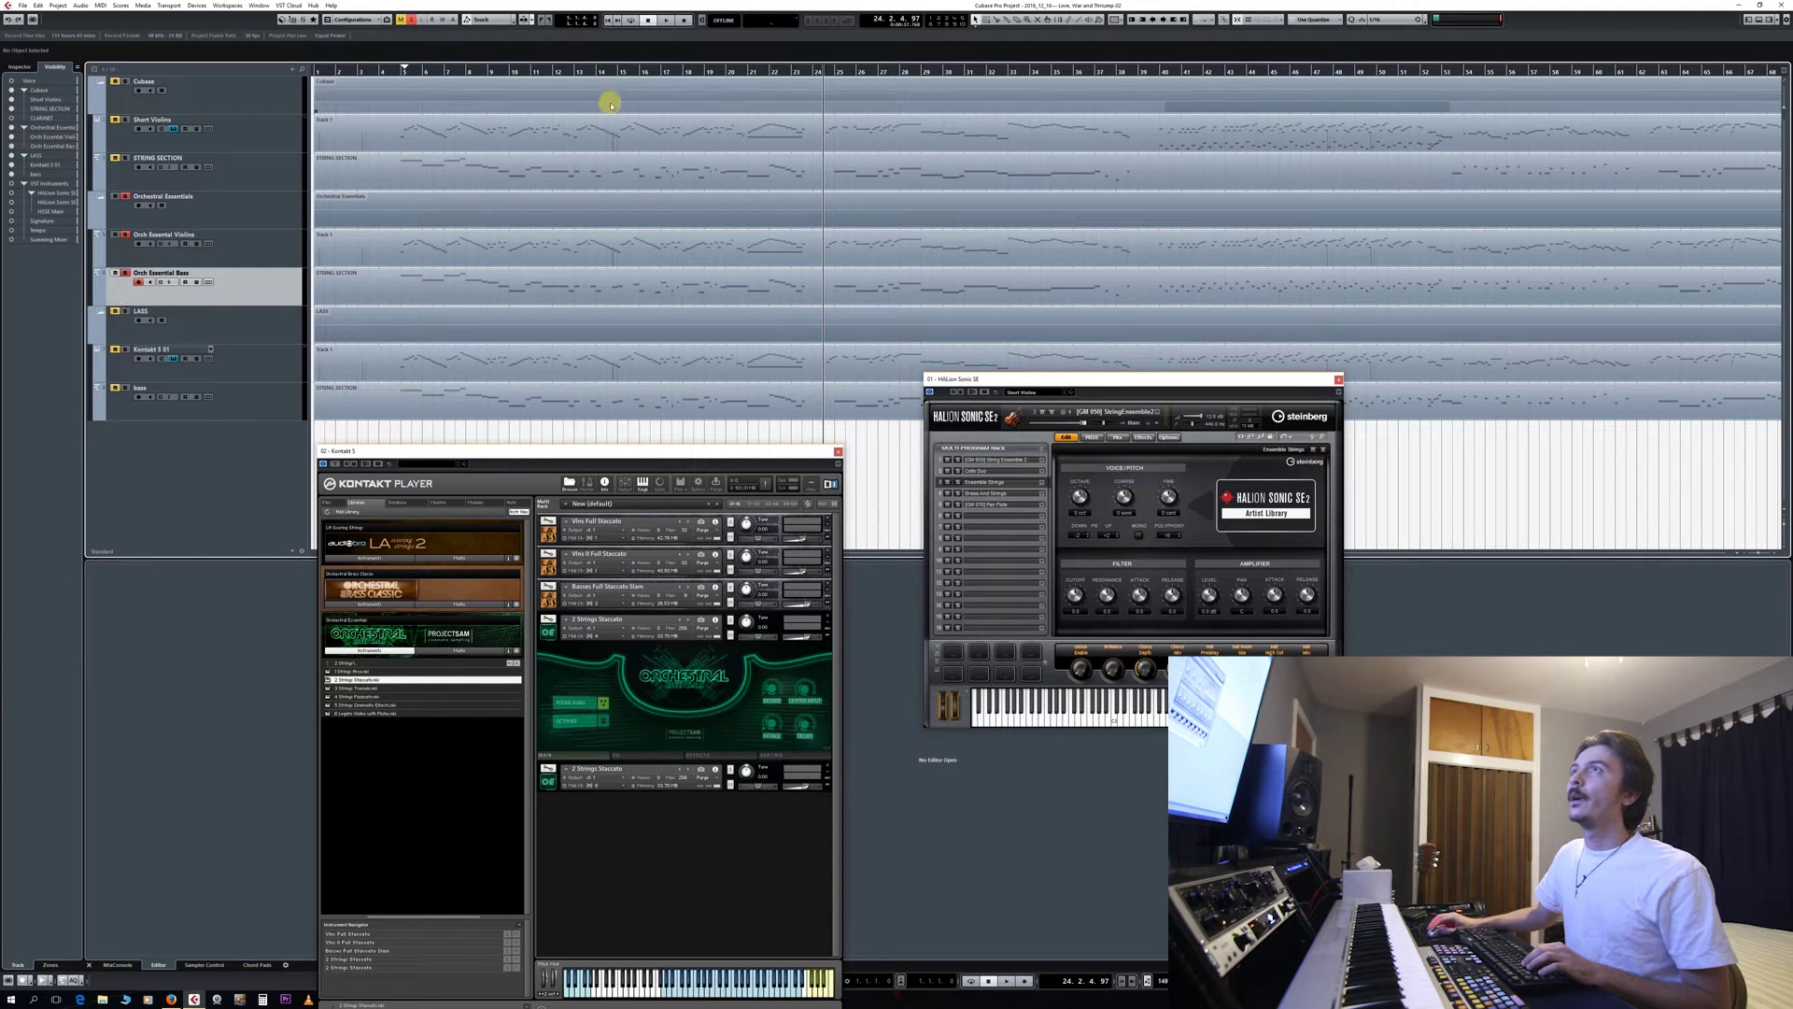
Play the soloed Orchestral Essentials version from near bar 4.
{"action": "left_click", "coordinate": [399, 73]}
{"action": "key", "text": "space"}
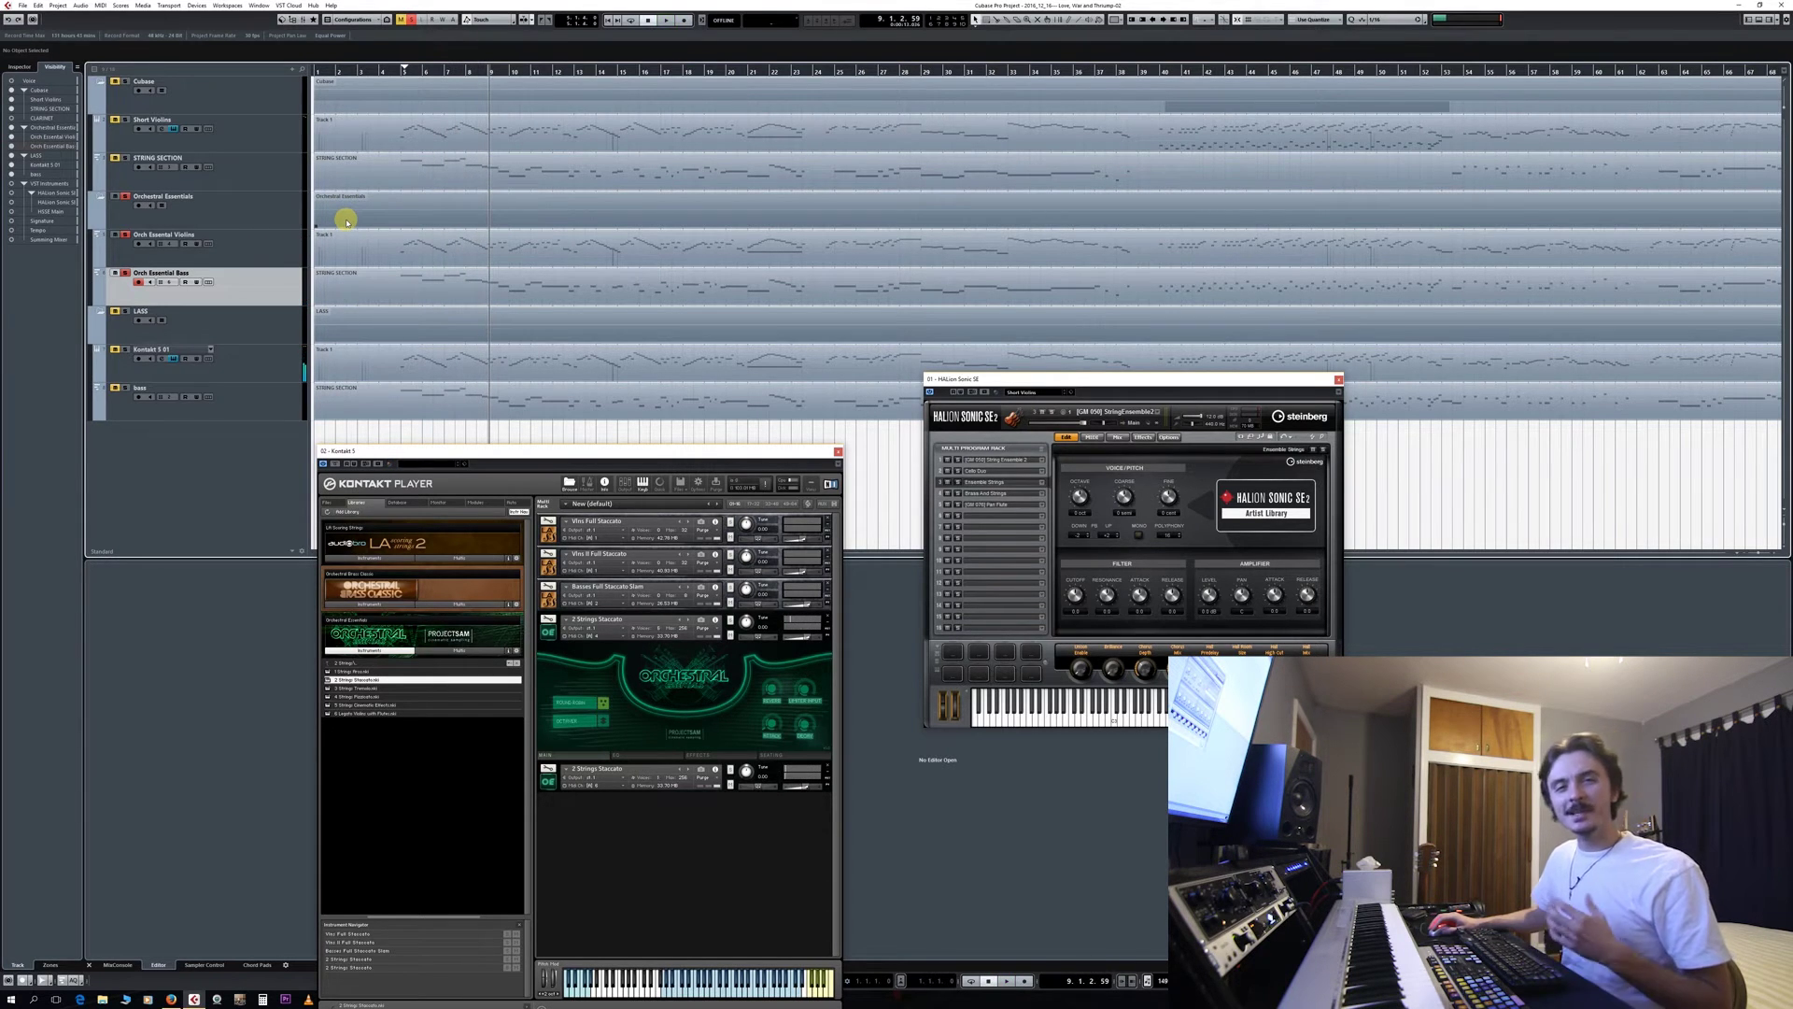
{"action": "key", "text": "space"}
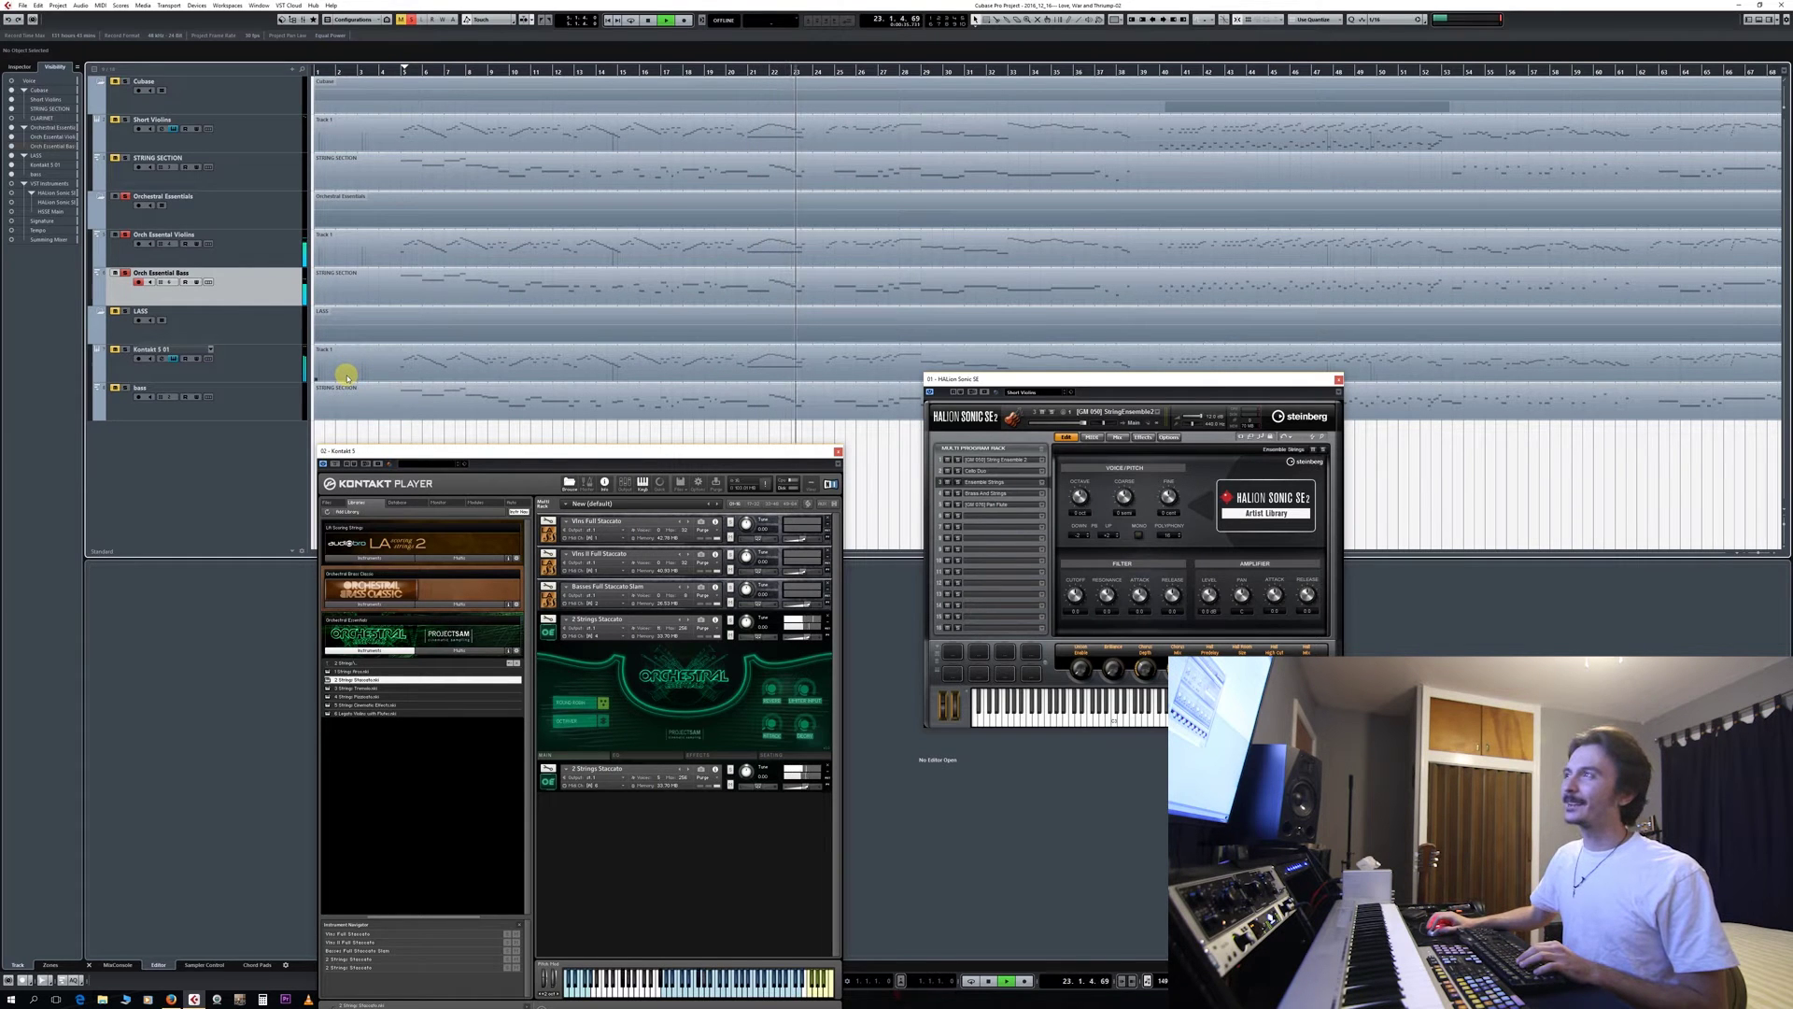
Play the Orchestral Essentials version again and stop near bar 23.
{"action": "key", "text": "space"}
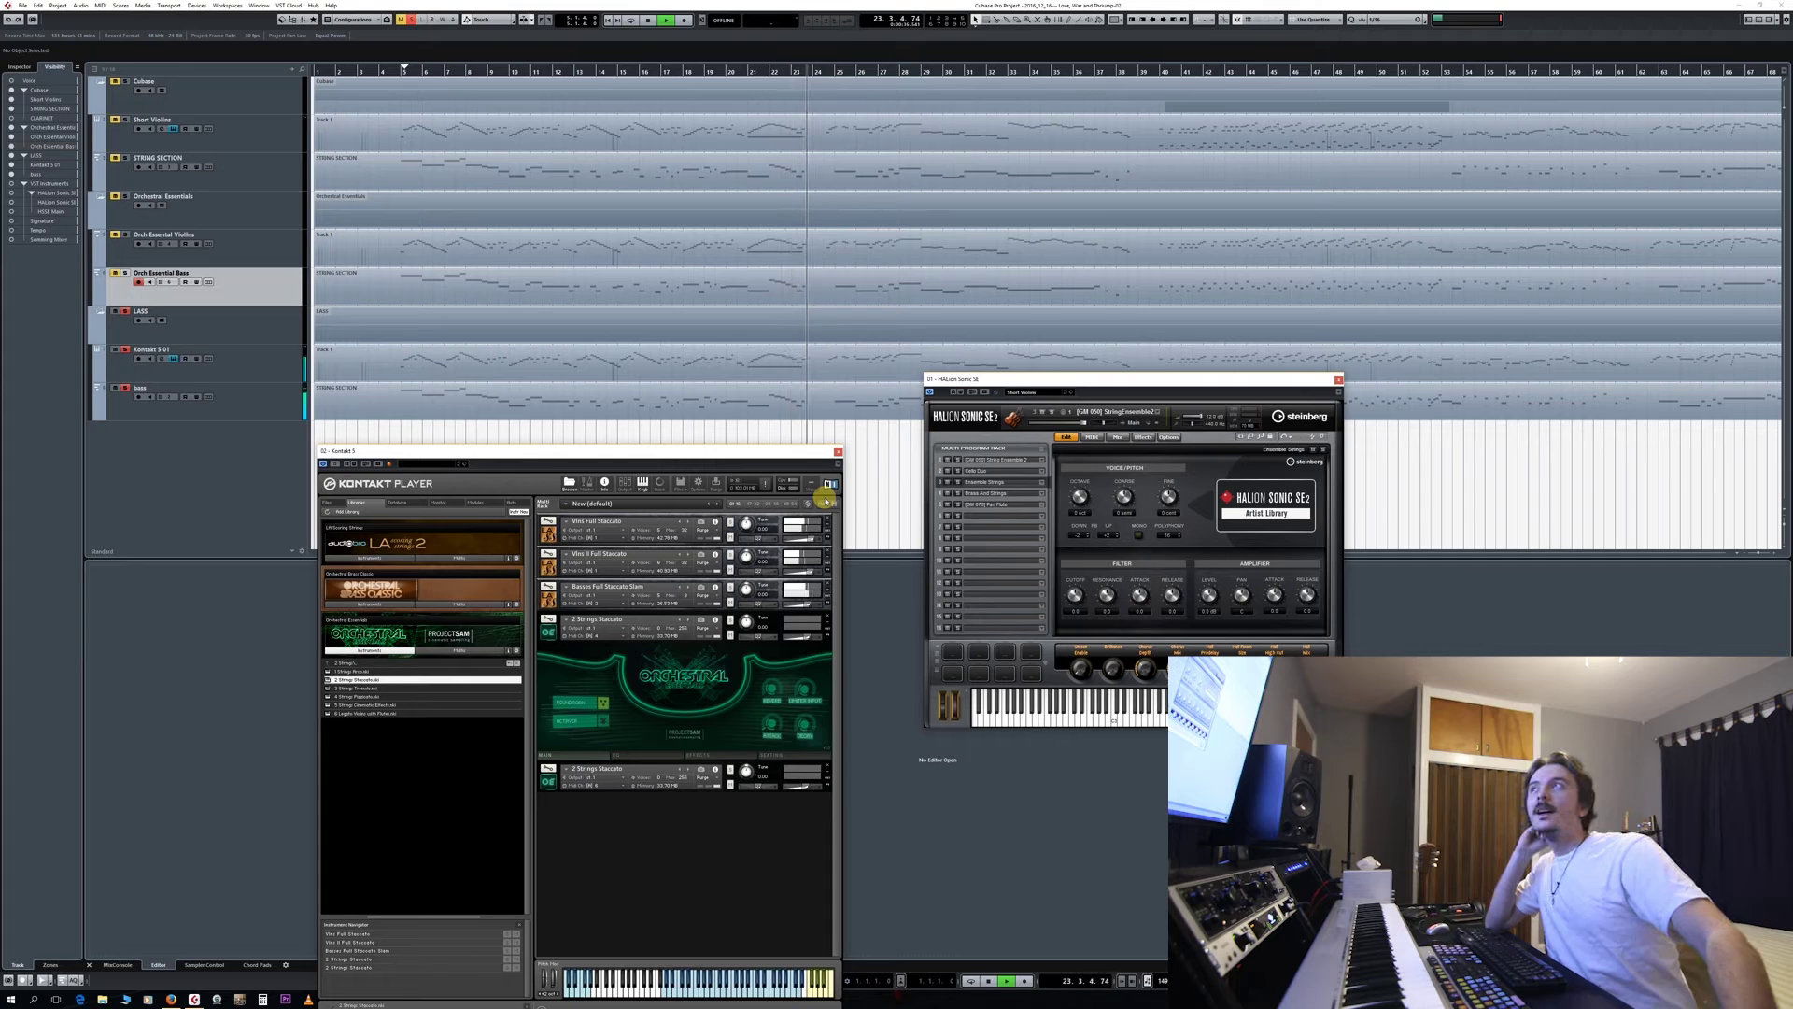
{"action": "key", "text": "space"}
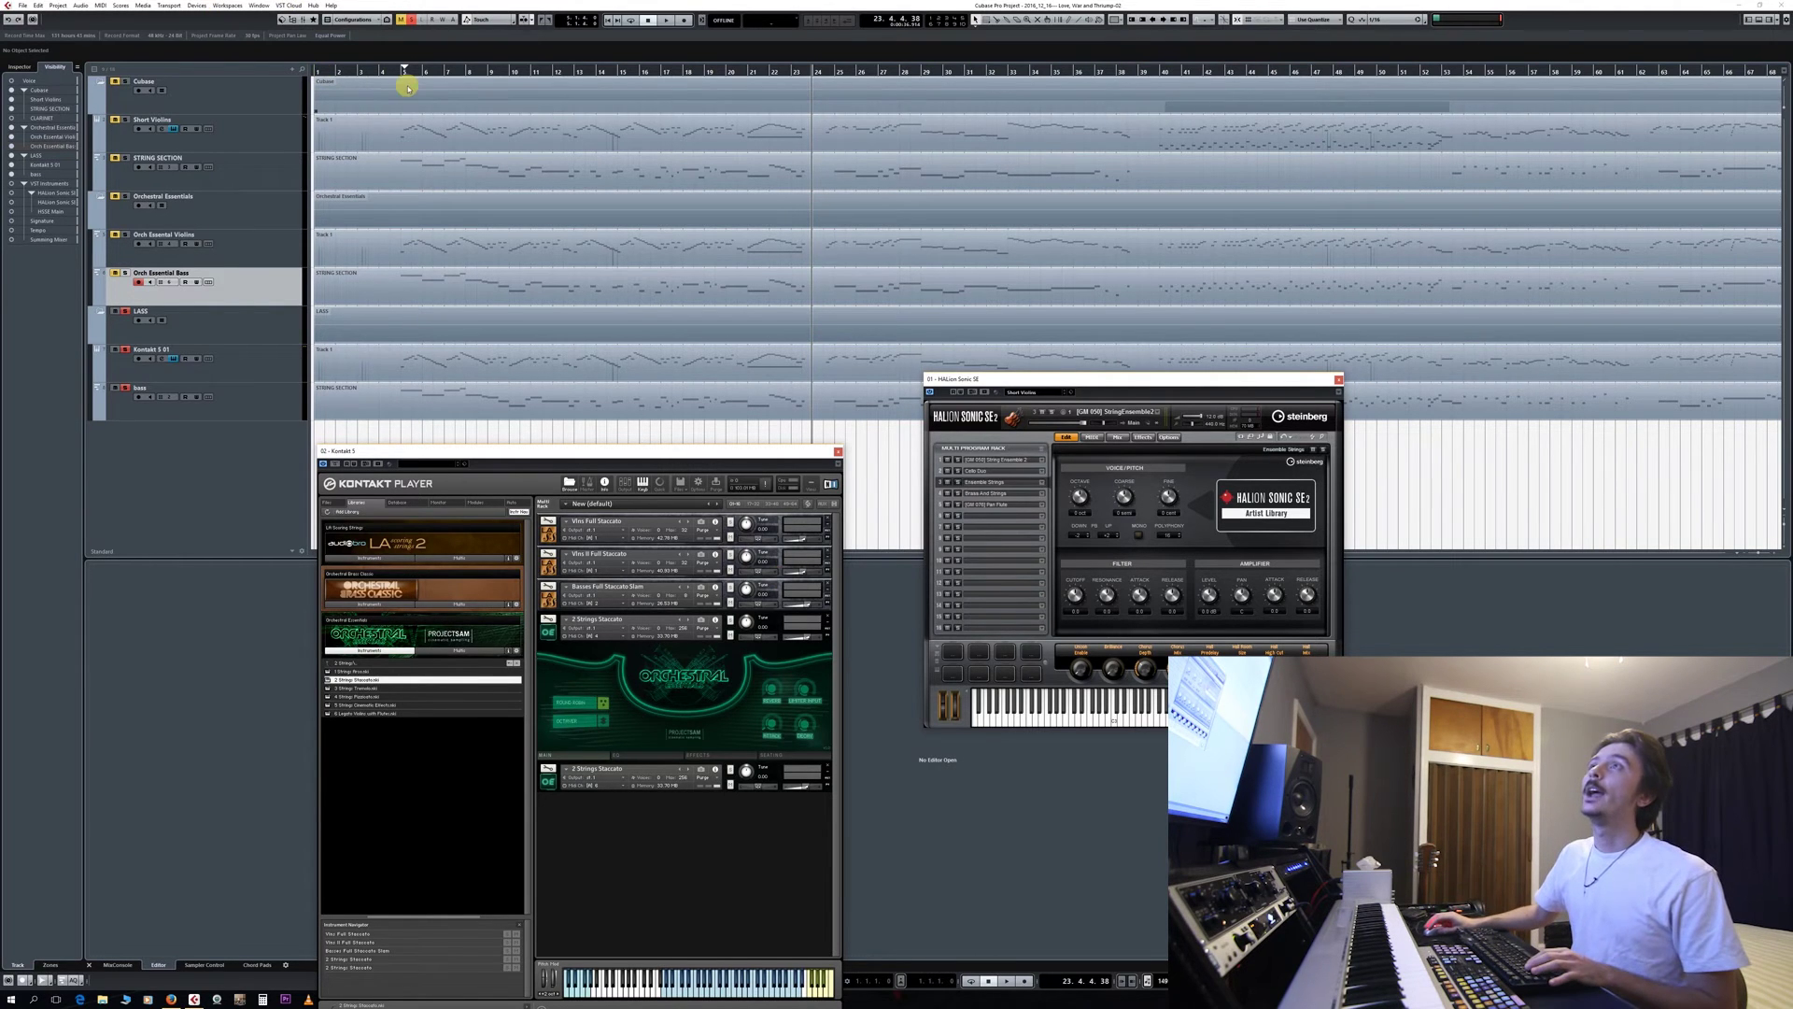
Play the arrangement from bar 5 and stop at about bar 23.
{"action": "left_click", "coordinate": [405, 72]}
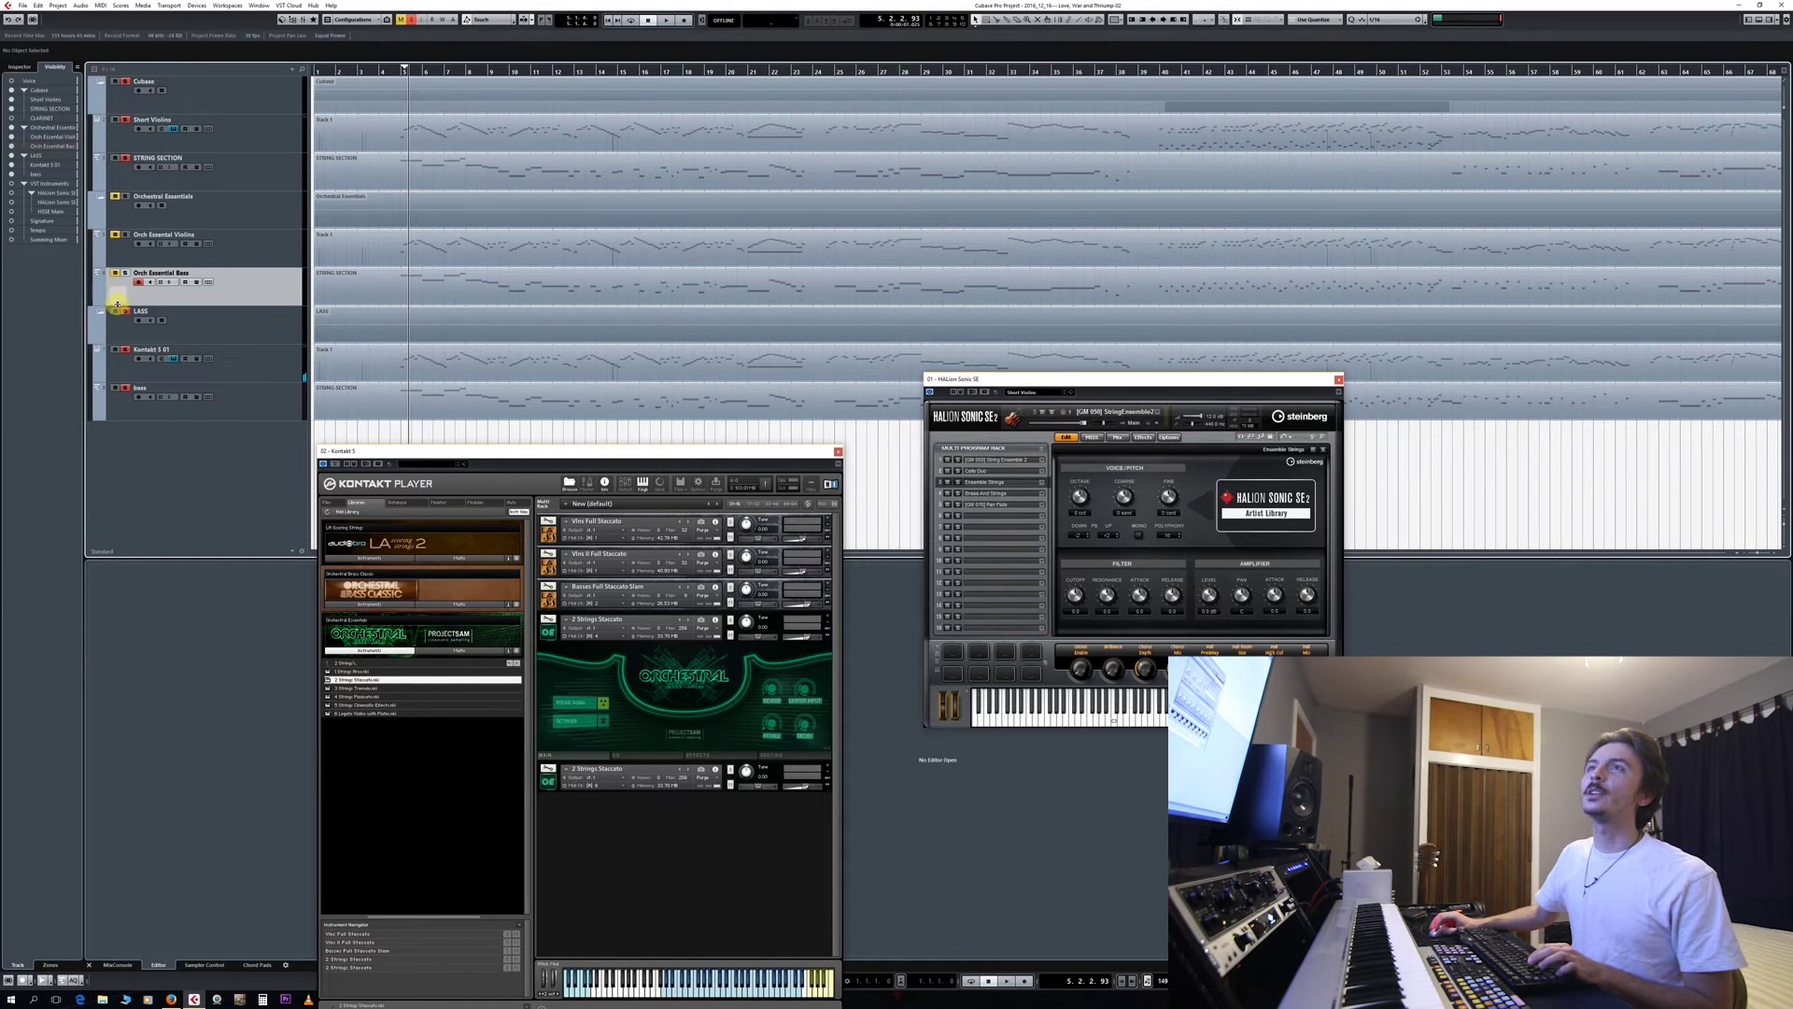
{"action": "key", "text": "space"}
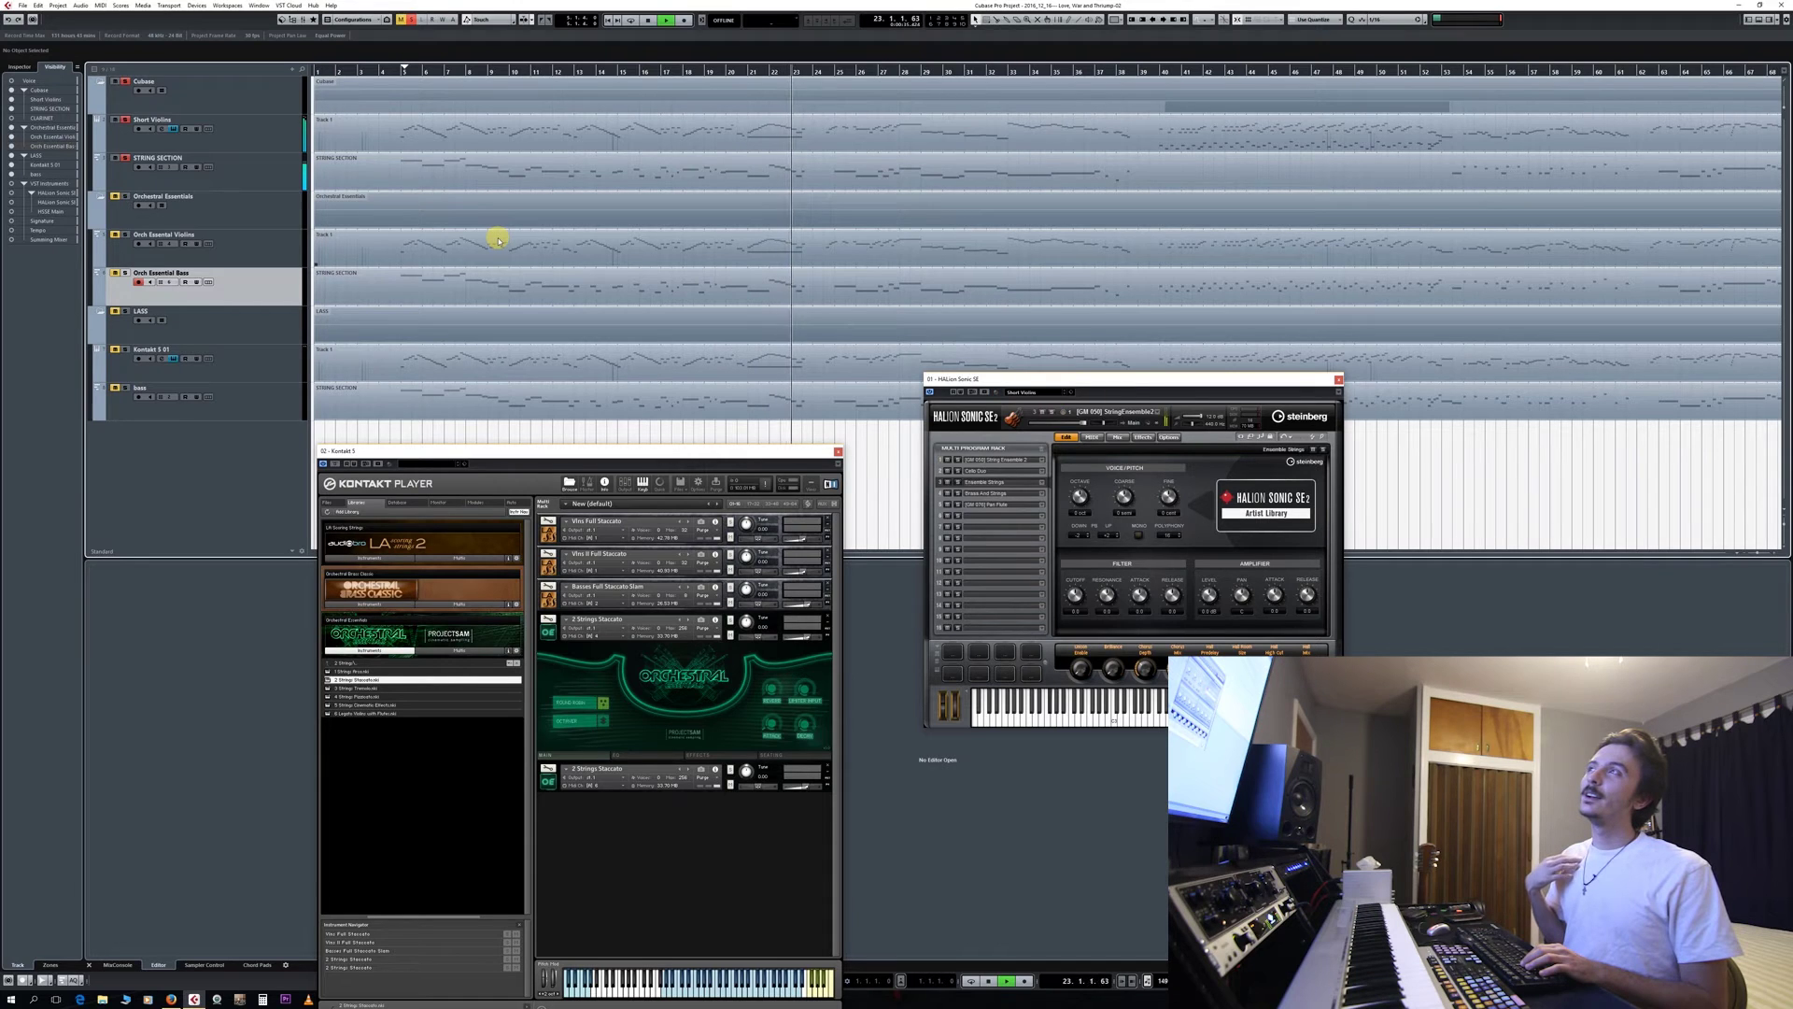
{"action": "key", "text": "space"}
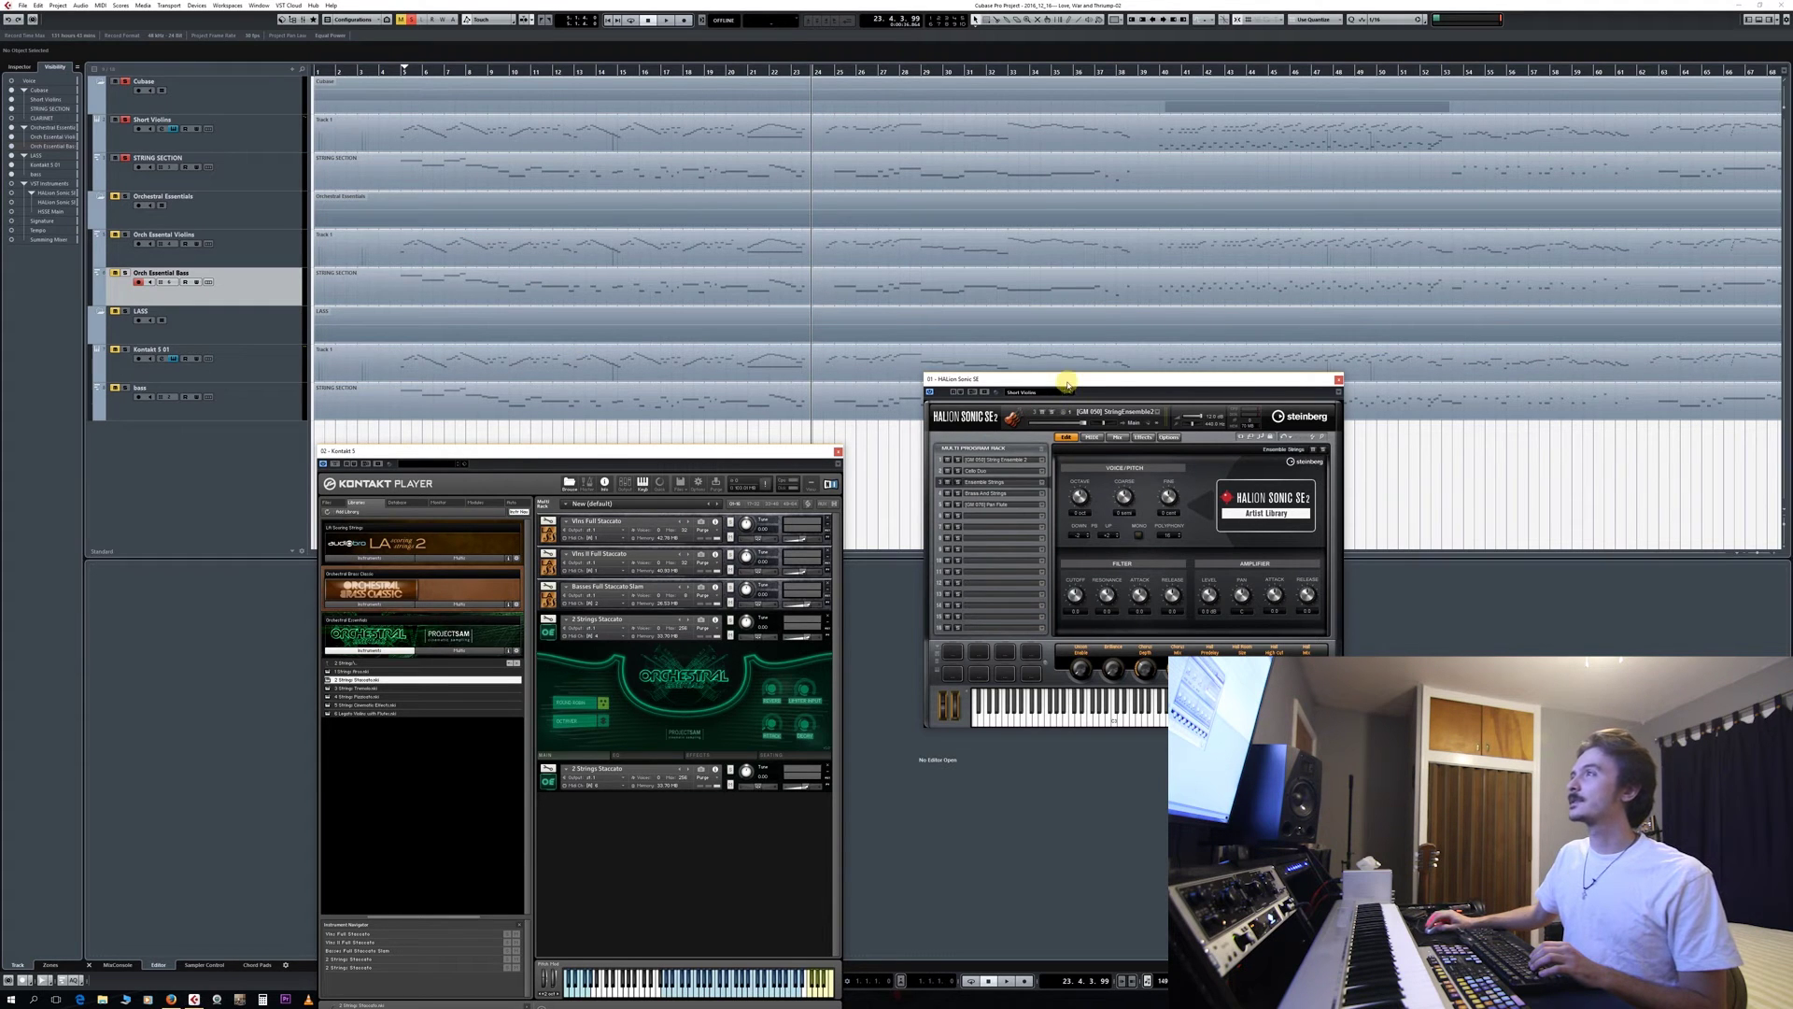
Lower the HALion Sonic window, show the arrangement from bar 1, and set playback to bar 39.
{"action": "left_click_drag", "start_coordinate": [1067, 383], "coordinate": [1048, 496]}
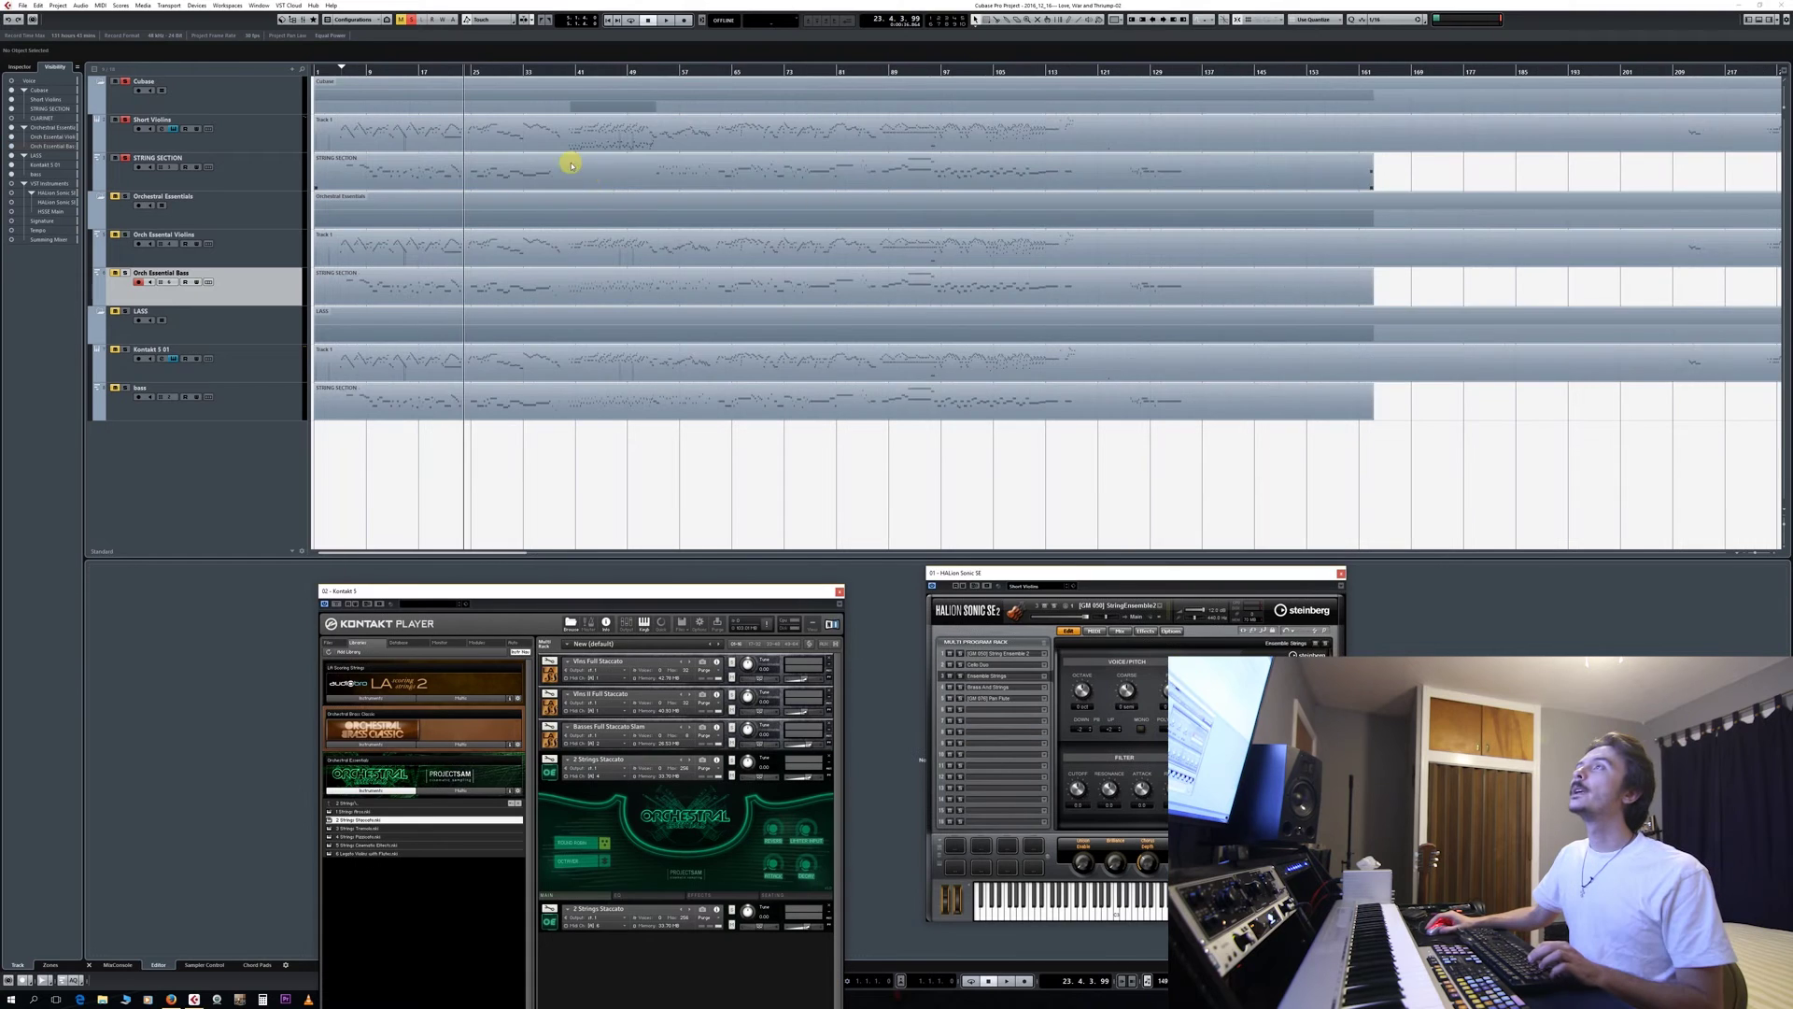
{"action": "scroll", "coordinate": [515, 146], "scroll_direction": "up", "scroll_amount": 1, "text": "ctrl"}
{"action": "scroll", "coordinate": [567, 146], "scroll_direction": "left", "scroll_amount": 2}
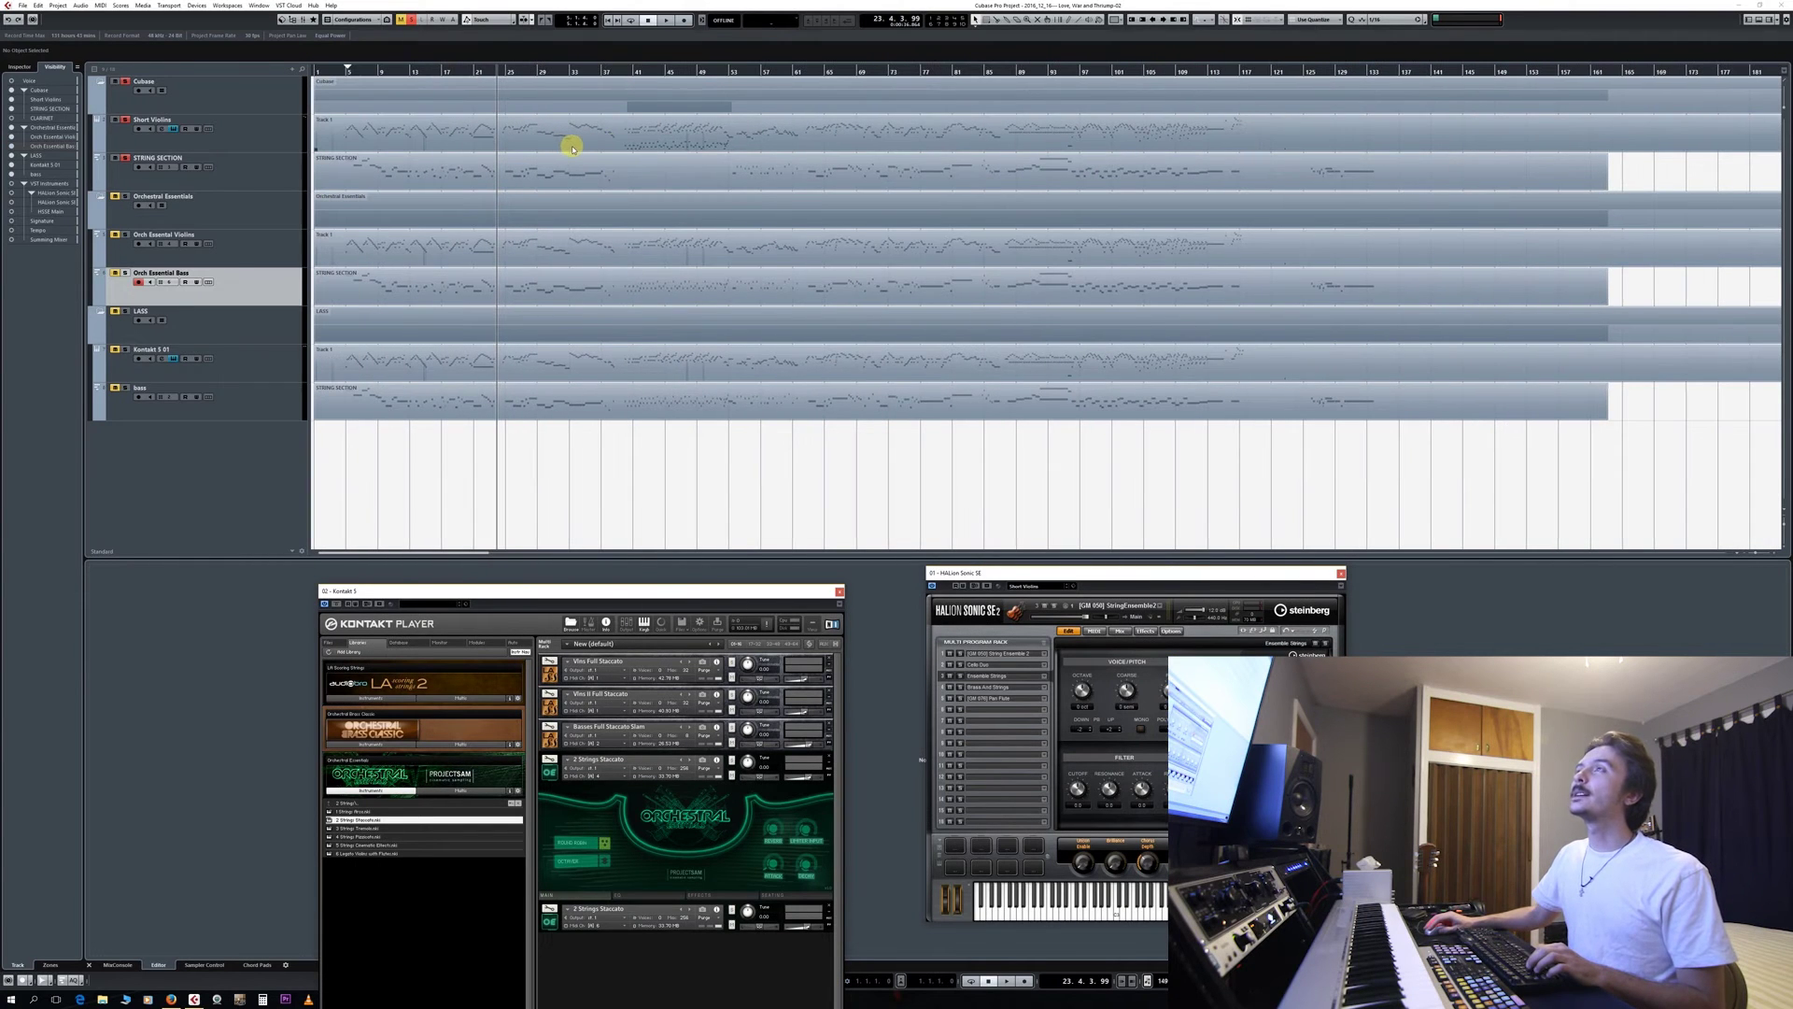
{"action": "left_click", "coordinate": [622, 71]}
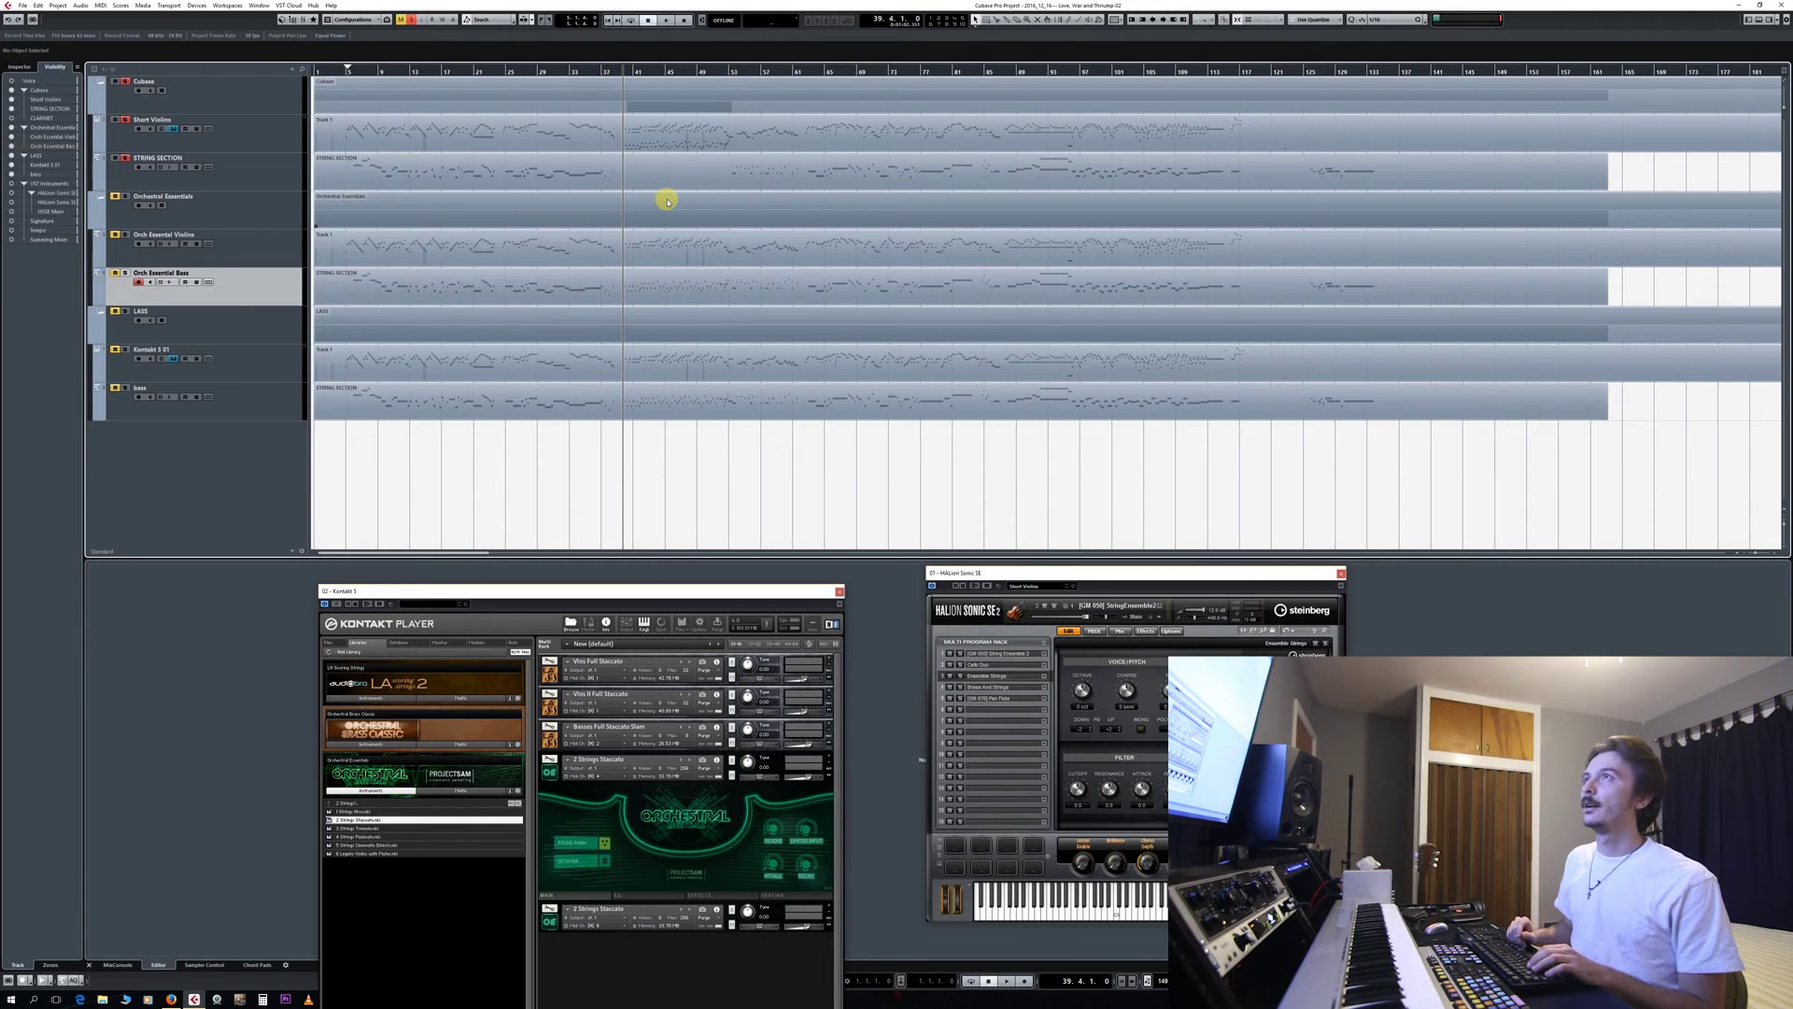
Audition bar 39 briefly, then play from bar 88 and stop near bar 115.
{"action": "key", "text": "space"}
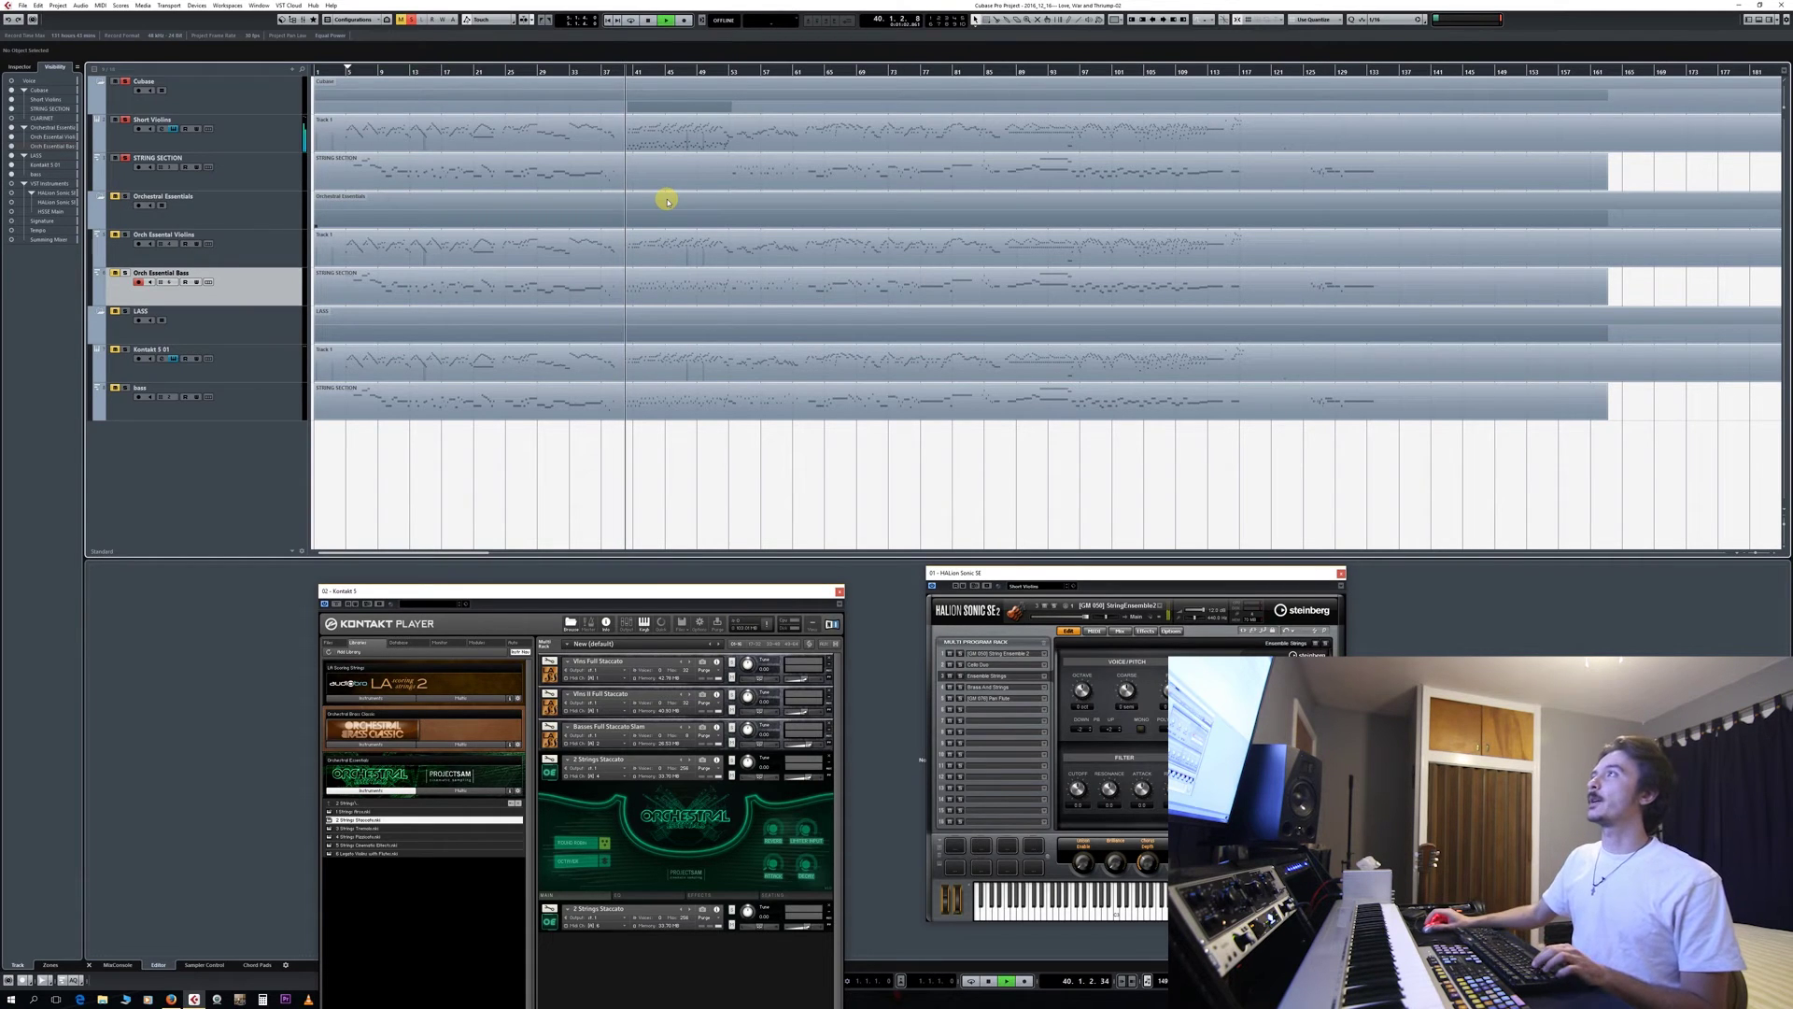
{"action": "key", "text": "space"}
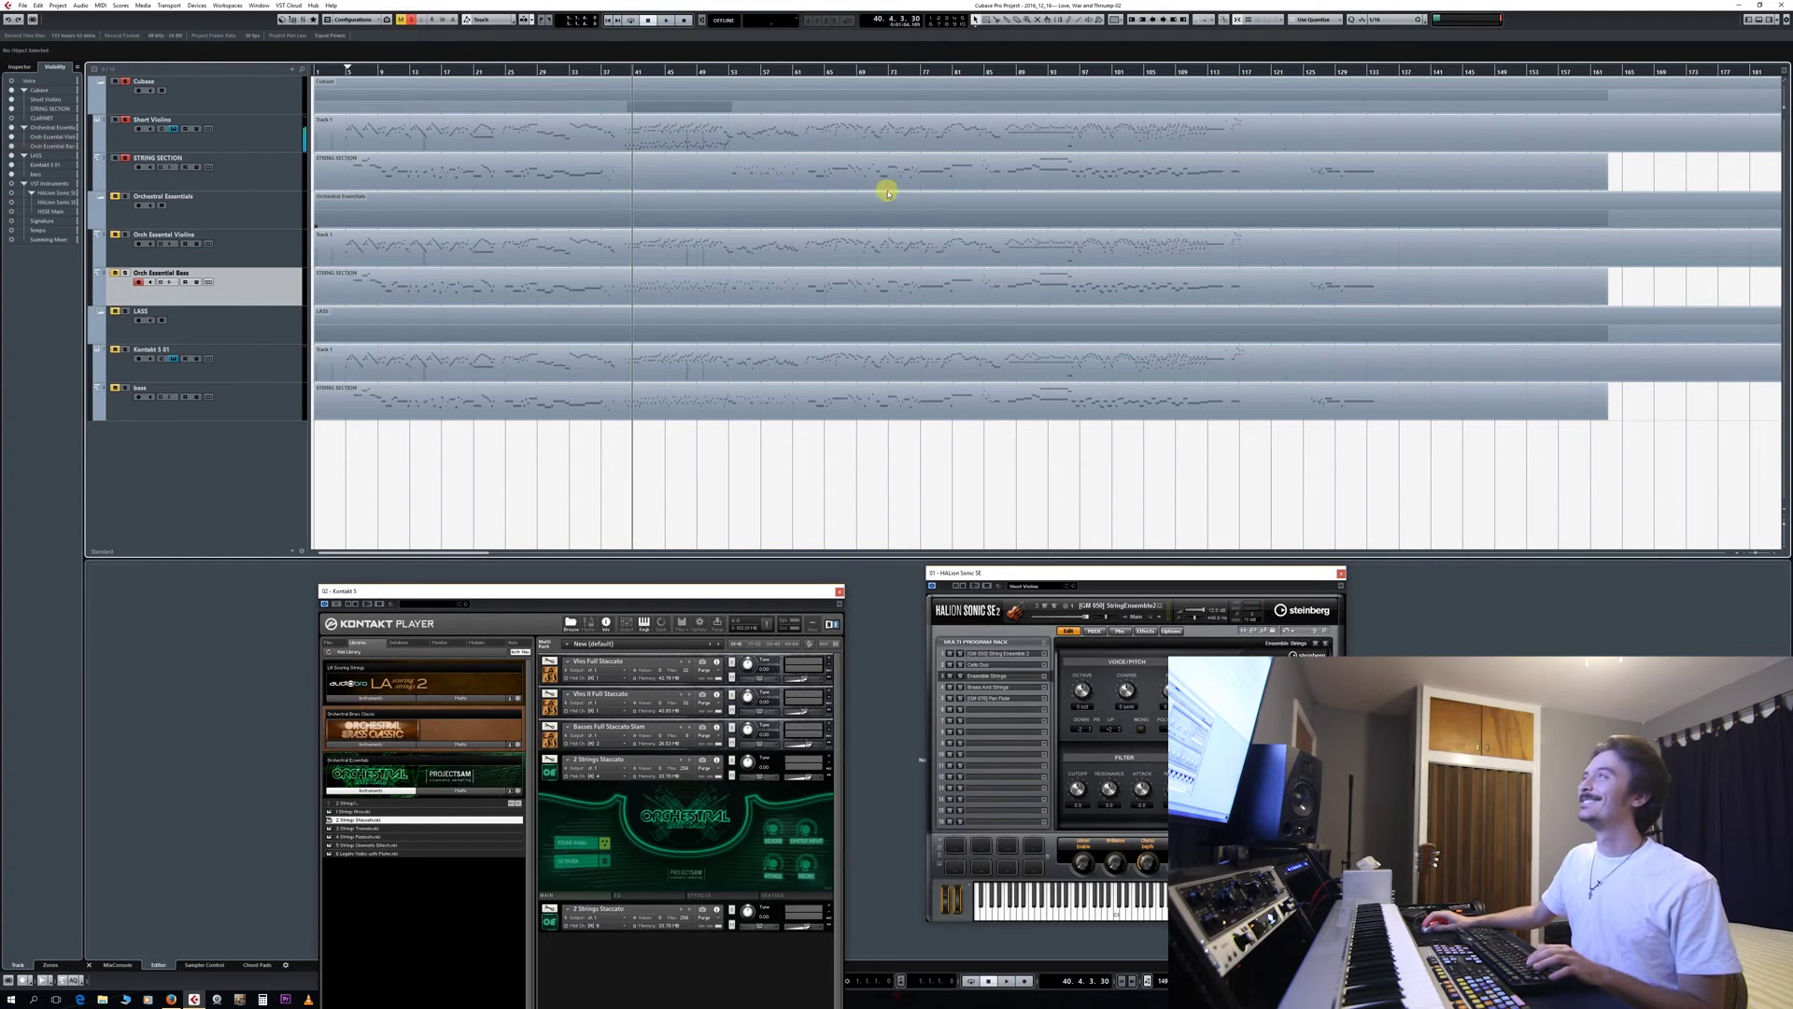
{"action": "left_click", "coordinate": [1003, 72]}
{"action": "key", "text": "space"}
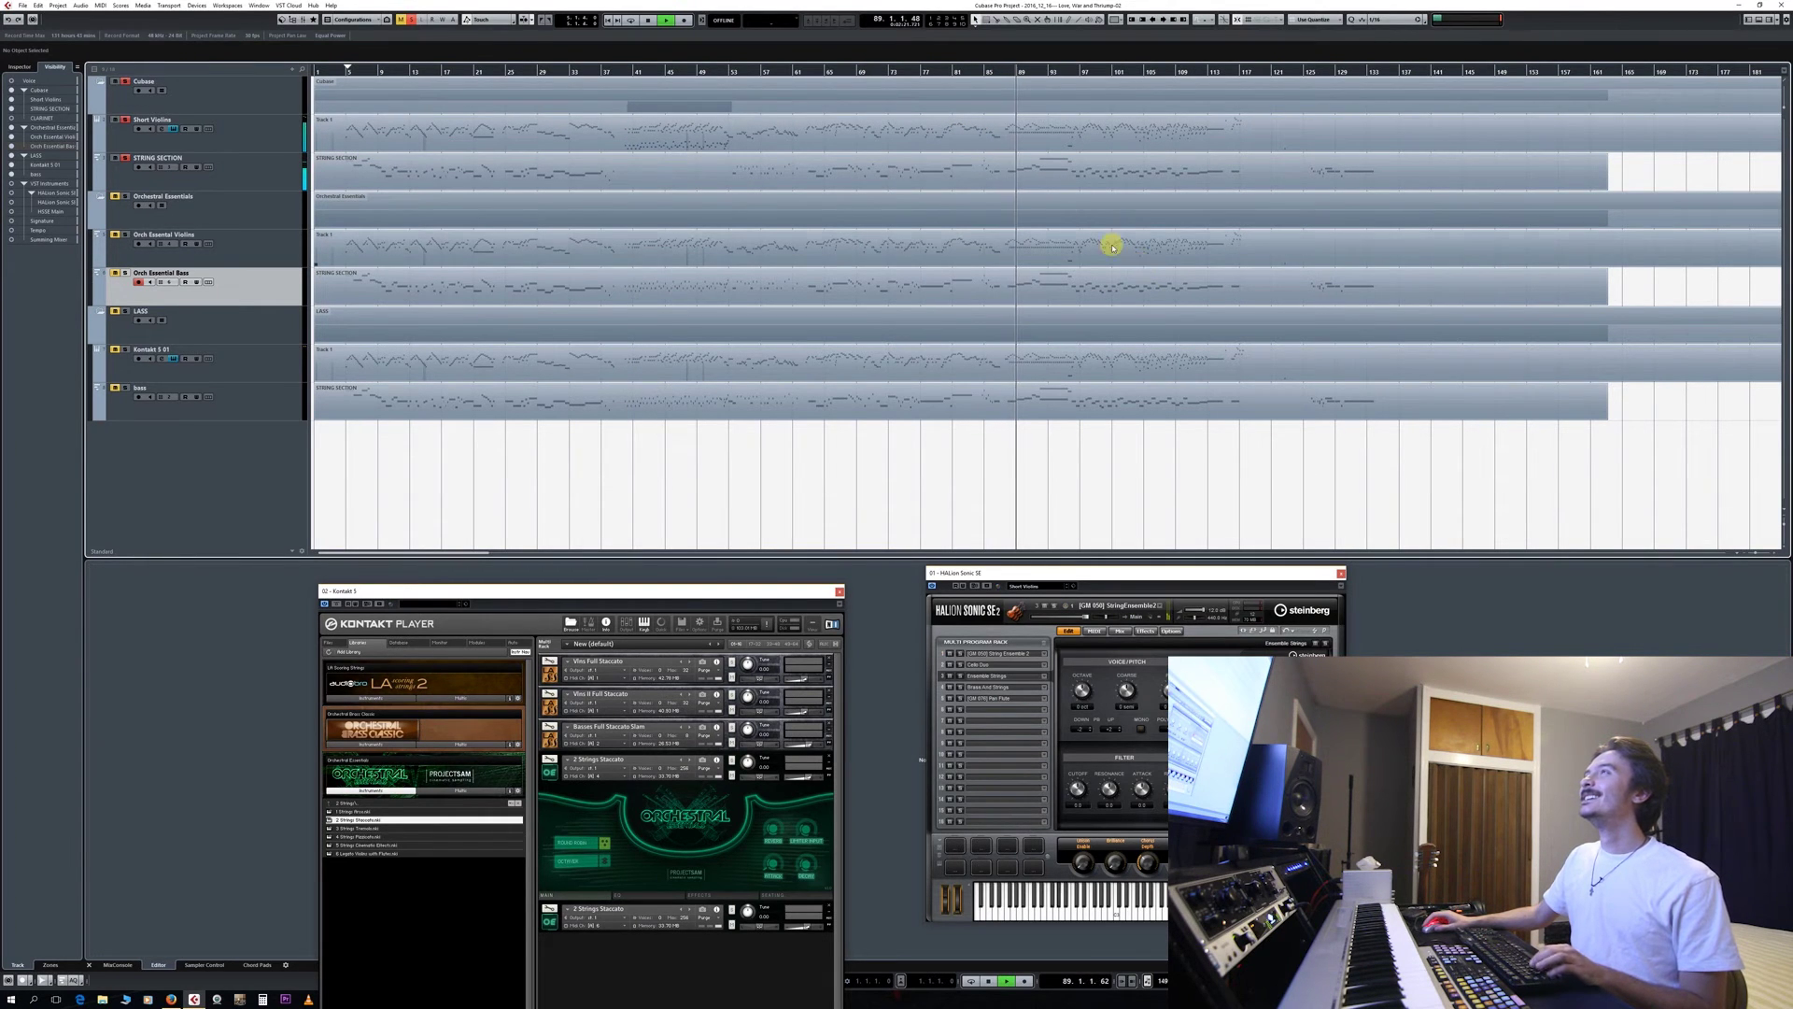
{"action": "scroll", "coordinate": [1067, 208], "scroll_direction": "up", "scroll_amount": 1, "text": "ctrl"}
{"action": "scroll", "coordinate": [1067, 207], "scroll_direction": "right", "scroll_amount": 2}
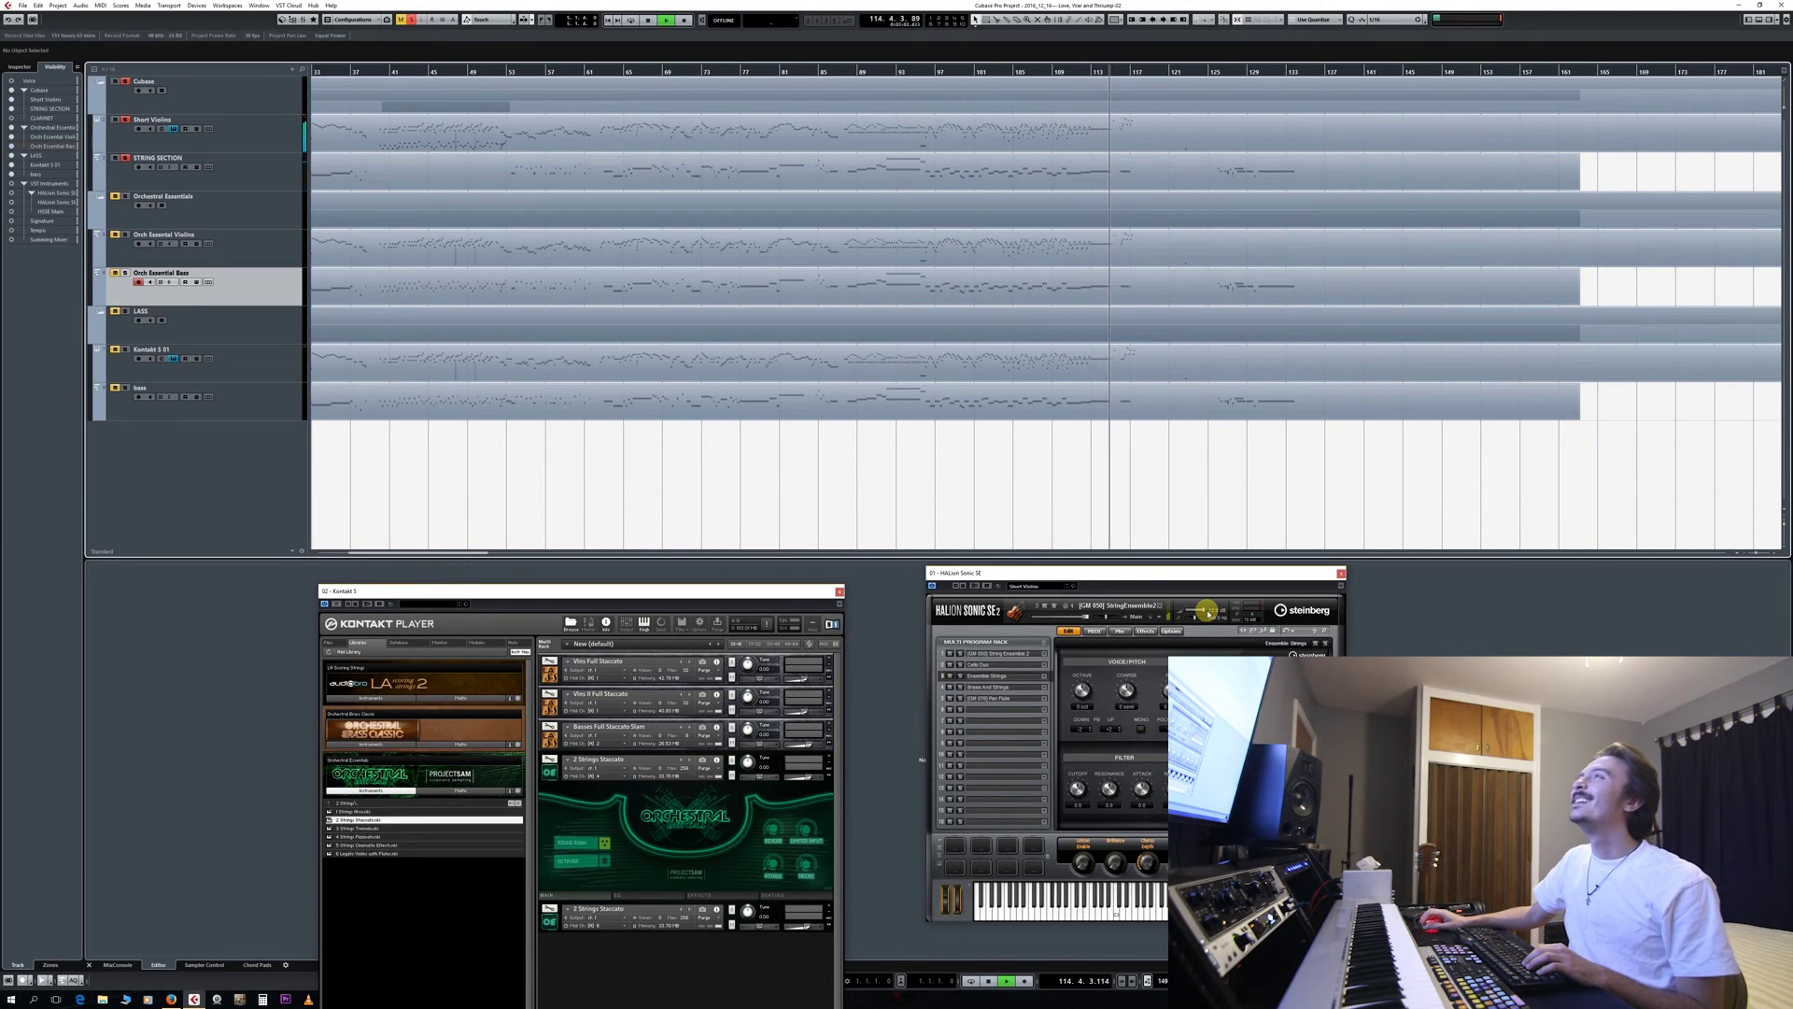
{"action": "key", "text": "space"}
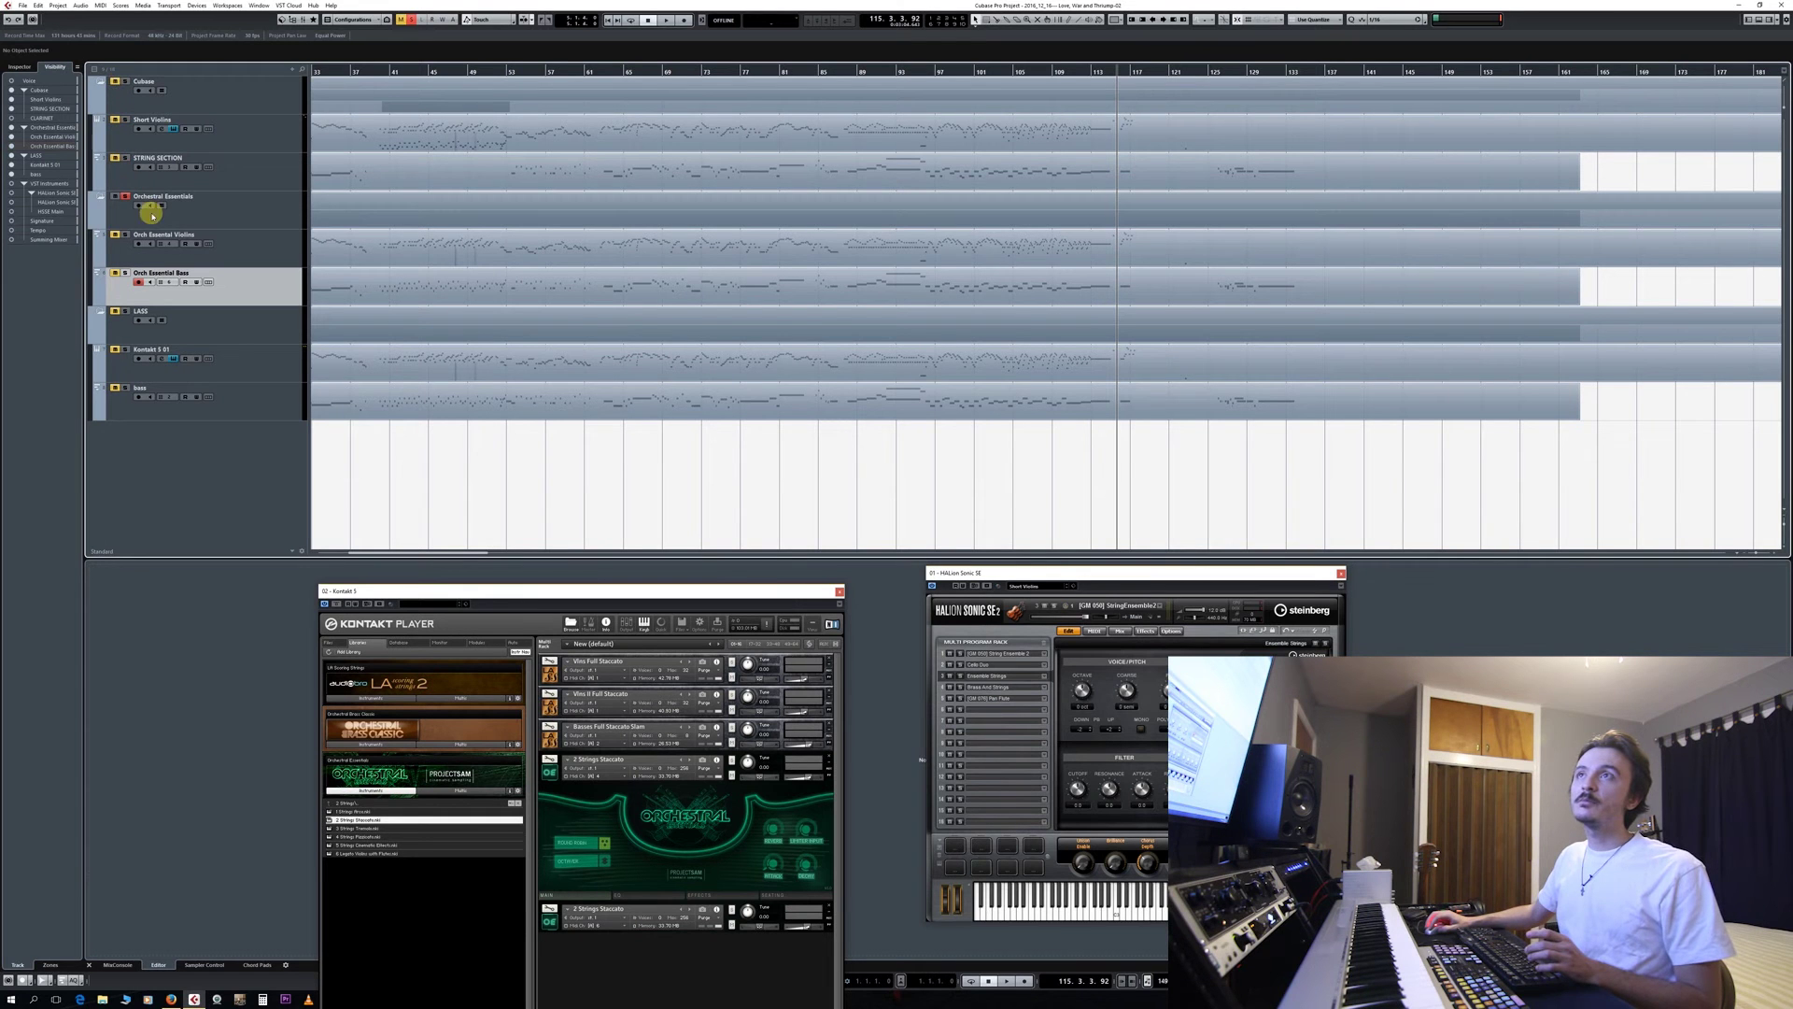
Record-enable Orch Essential Violins and play from bar 87, stopping around bar 114.
{"action": "left_click", "coordinate": [127, 235]}
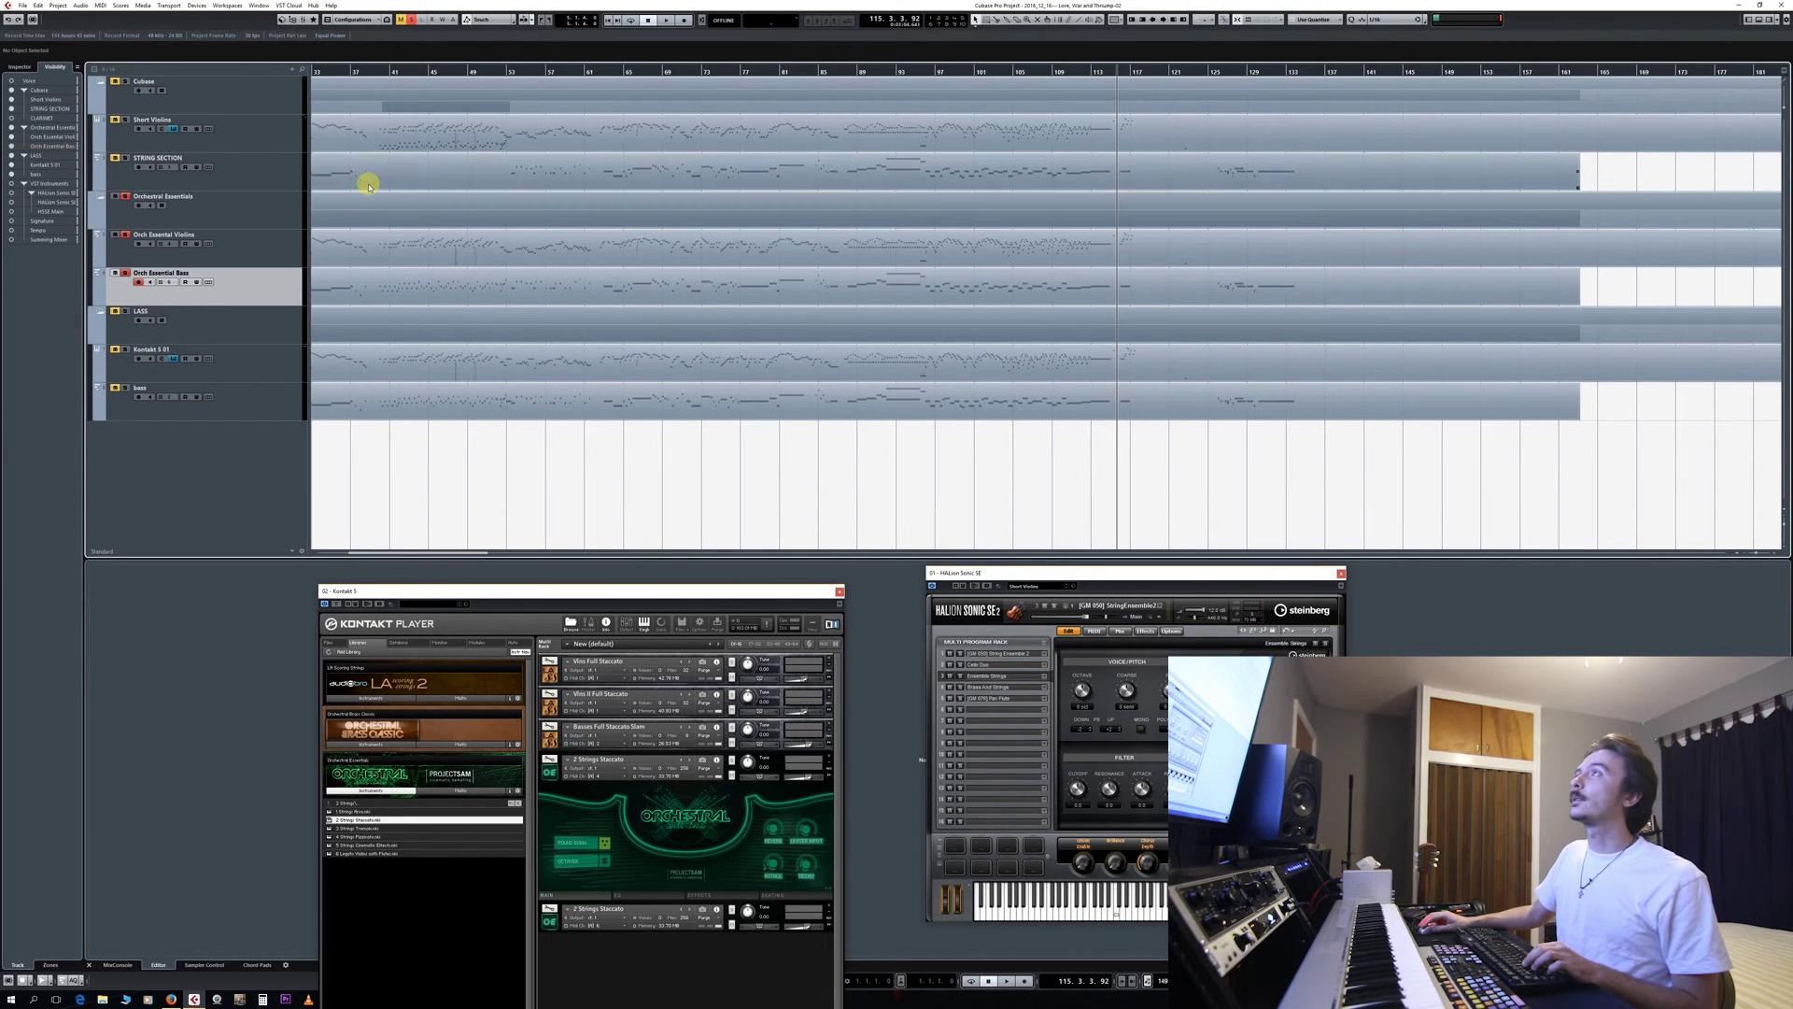
{"action": "left_click", "coordinate": [849, 74]}
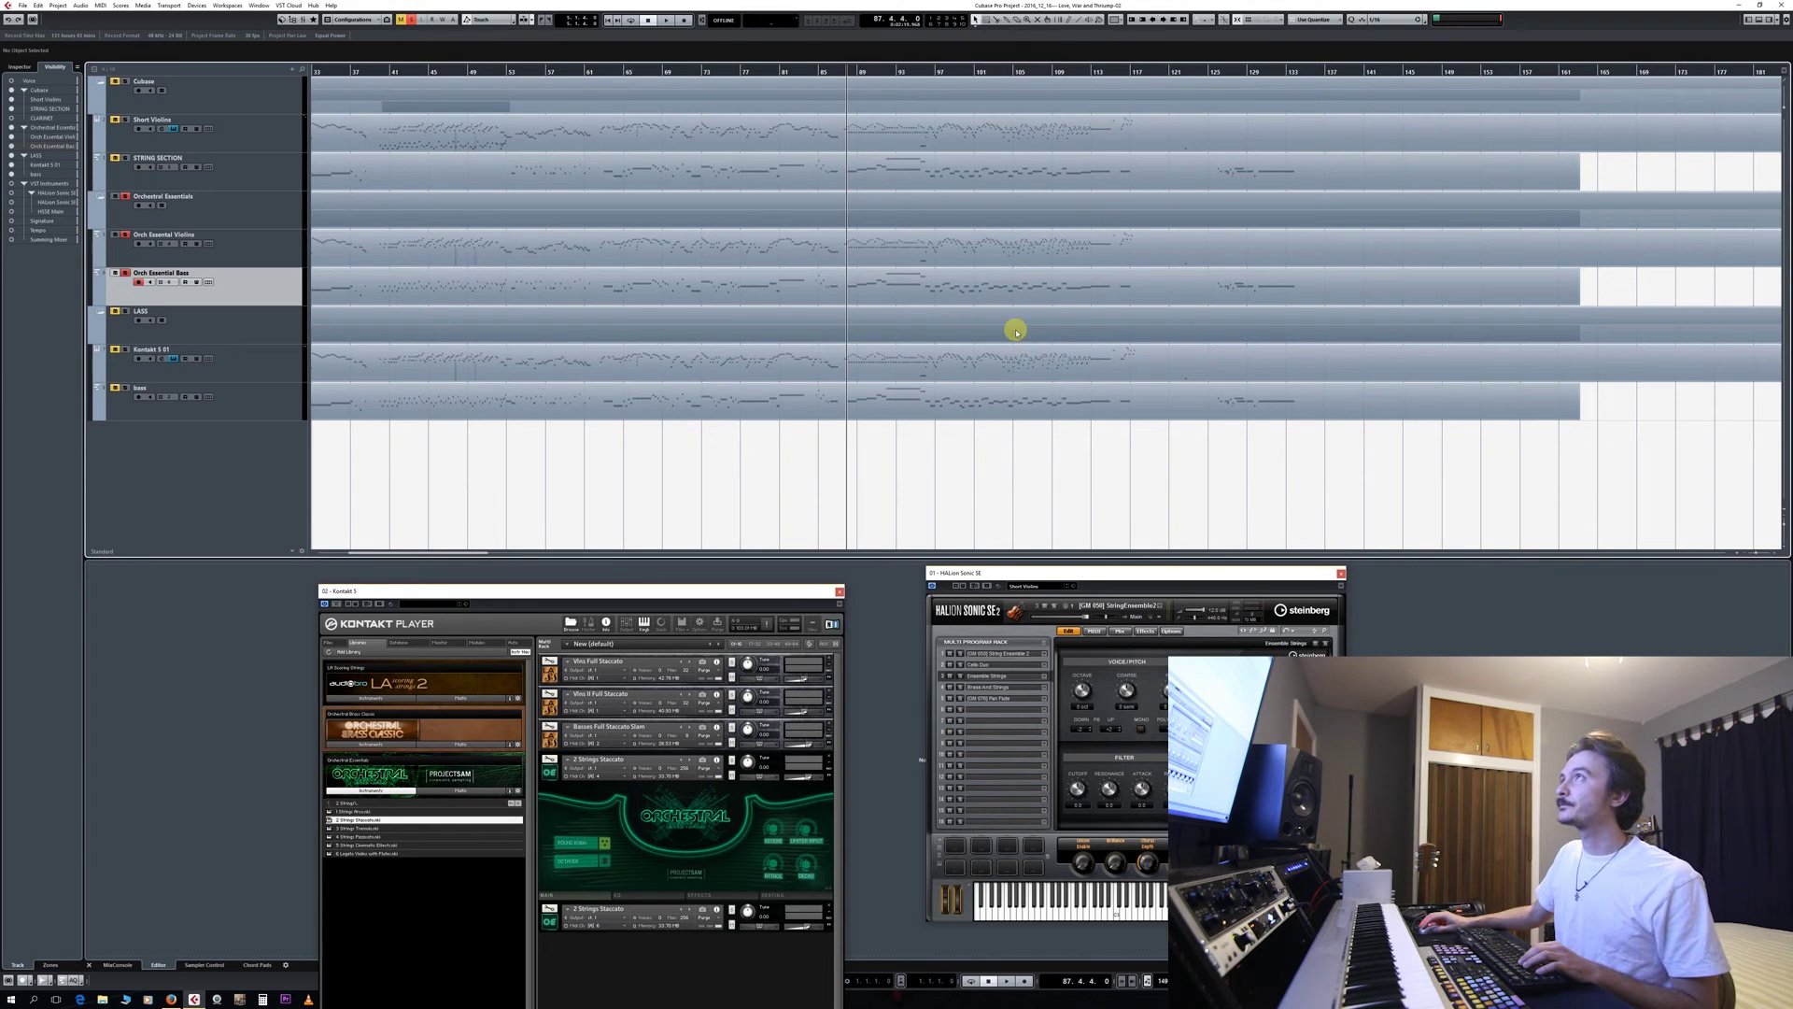
{"action": "key", "text": "space"}
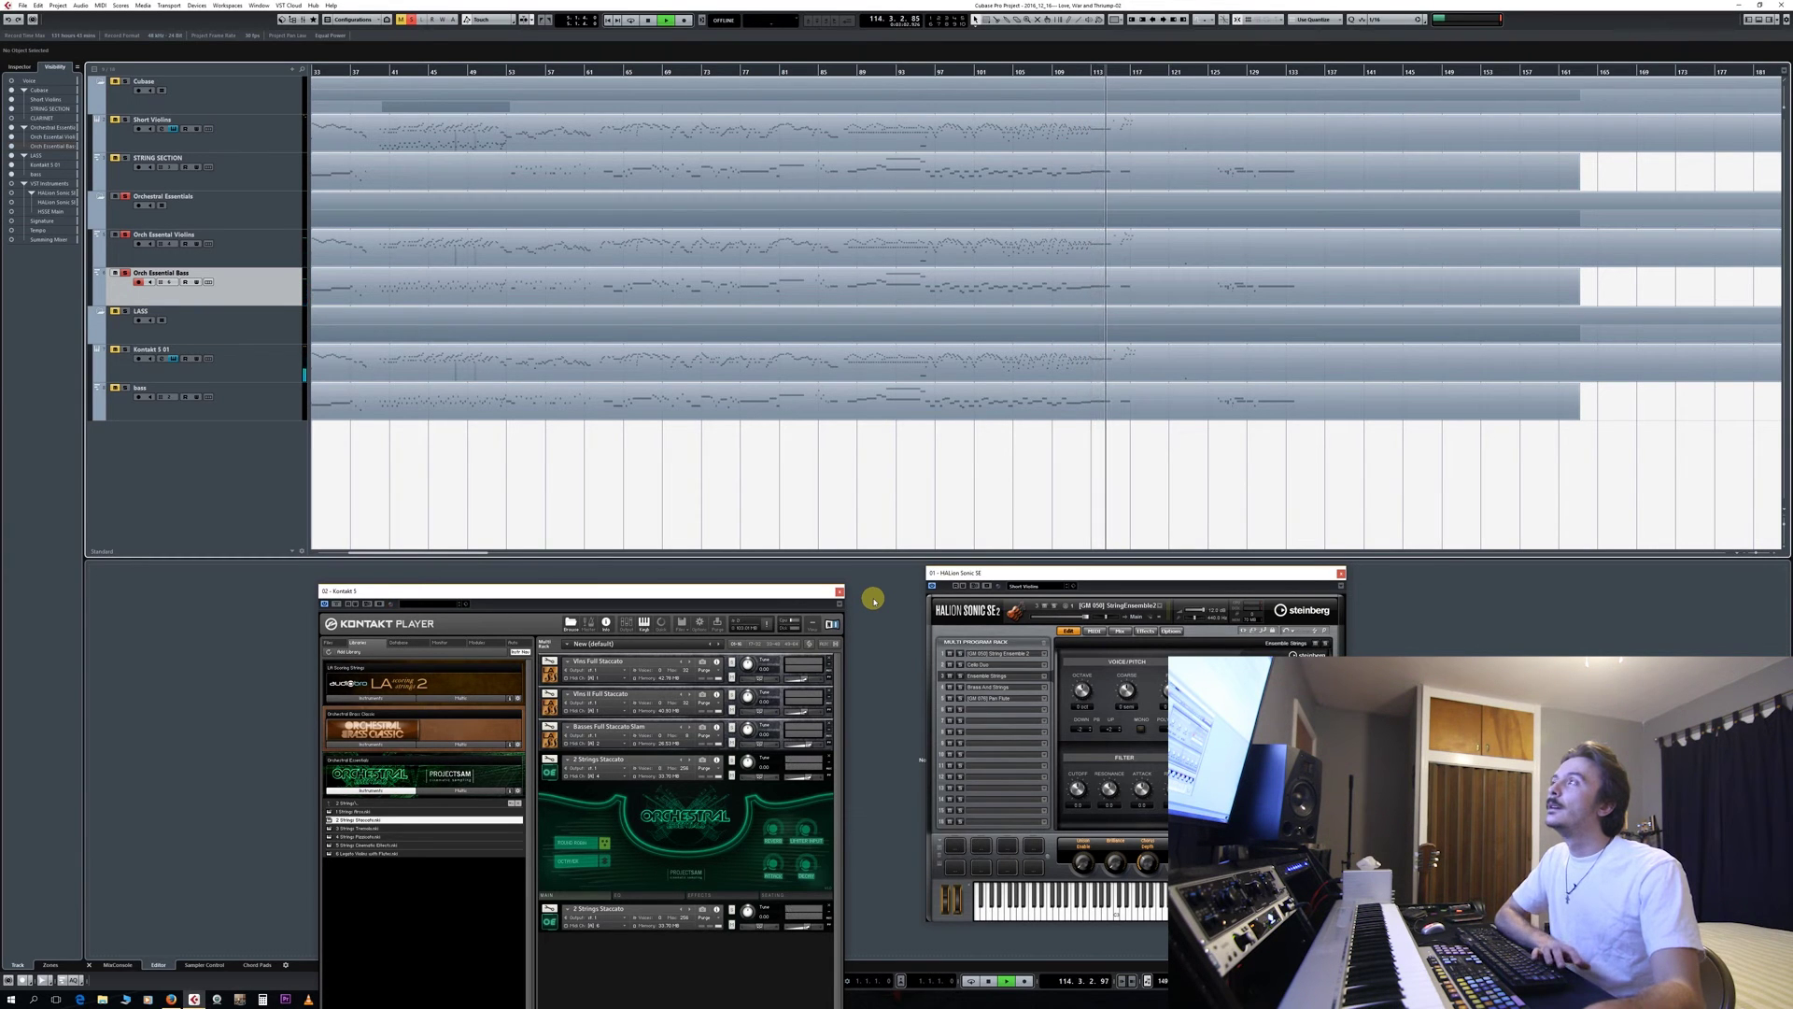
{"action": "key", "text": "space"}
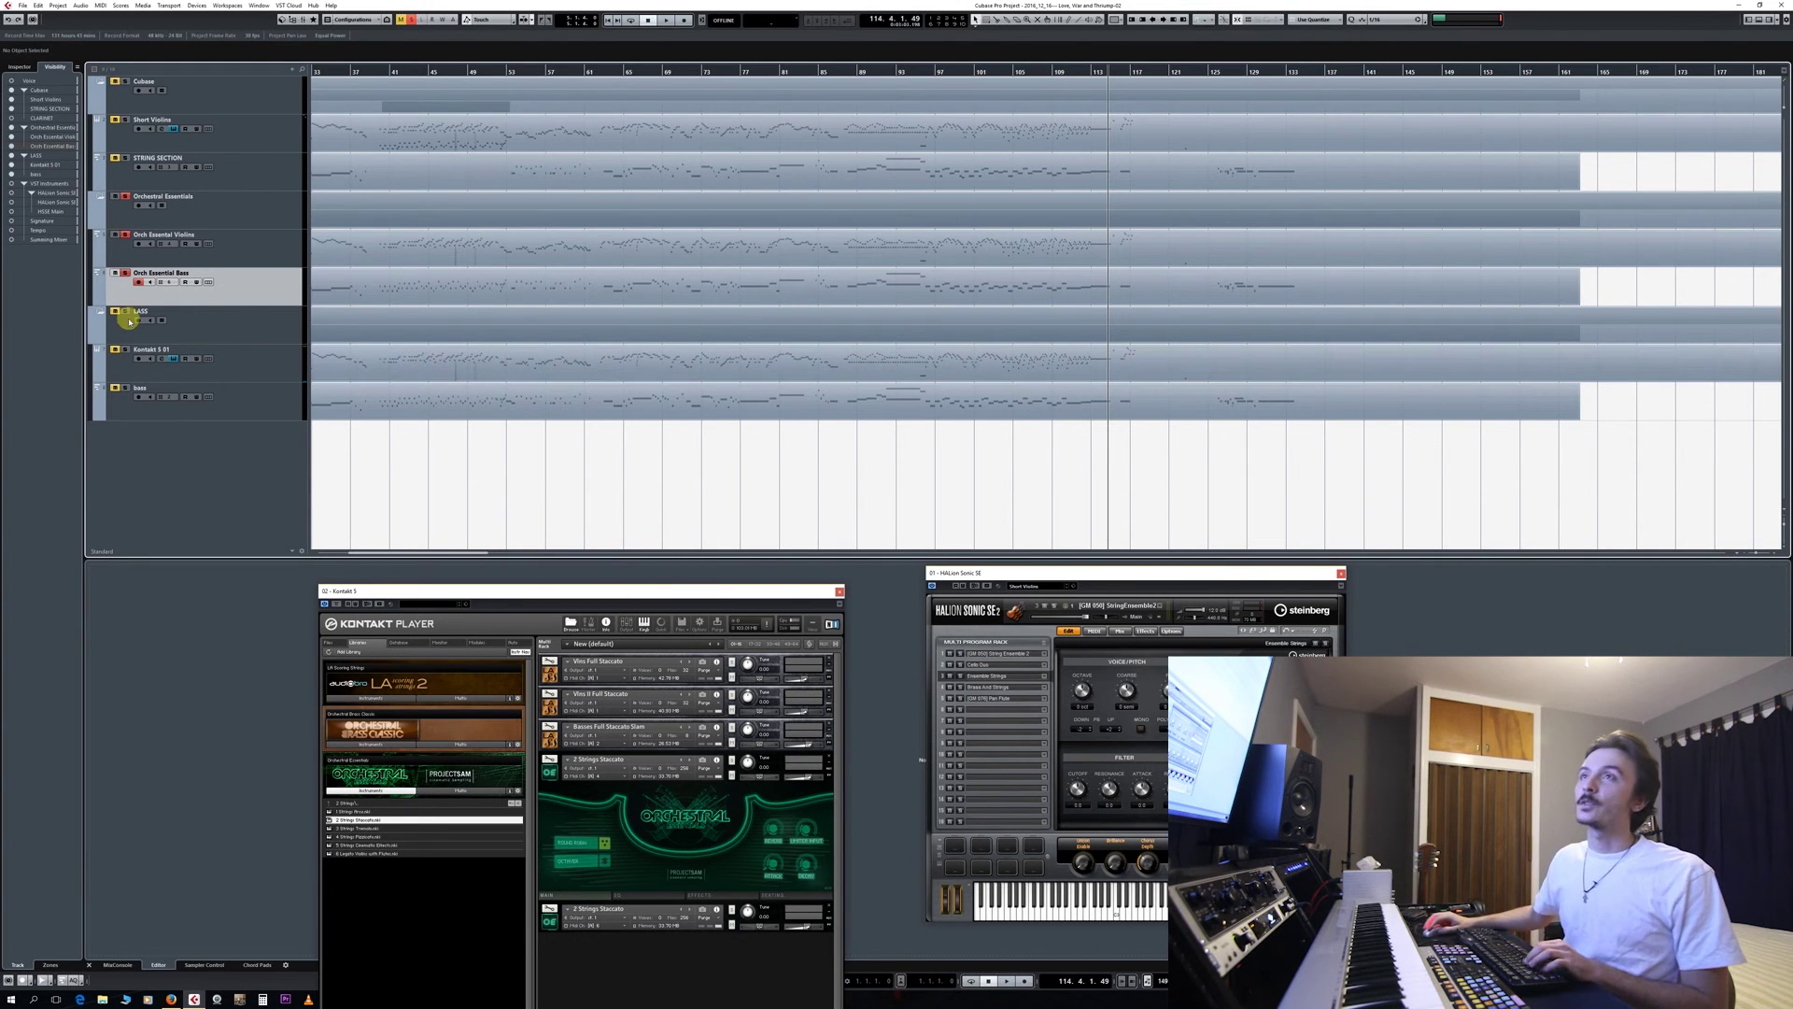
Select Orchestral Essentials, replay from bar 87 to about bar 115, then zoom out fully.
{"action": "left_click", "coordinate": [114, 194]}
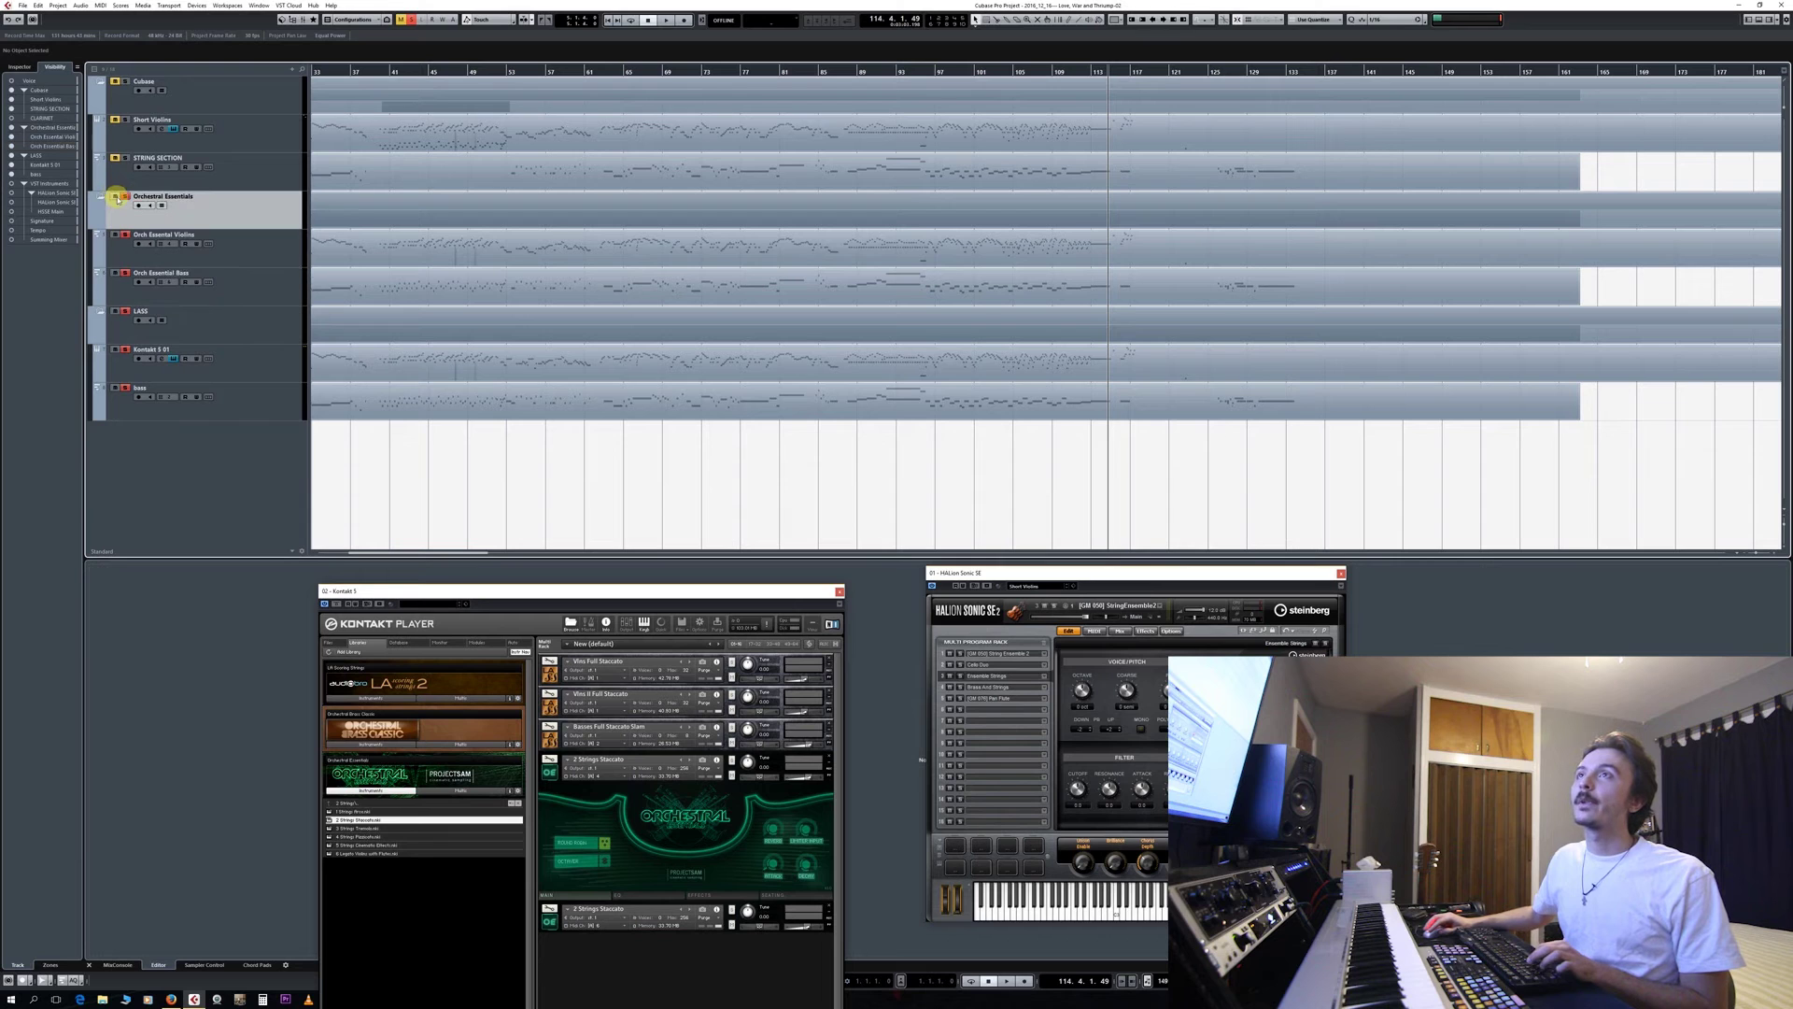
{"action": "left_click", "coordinate": [838, 72]}
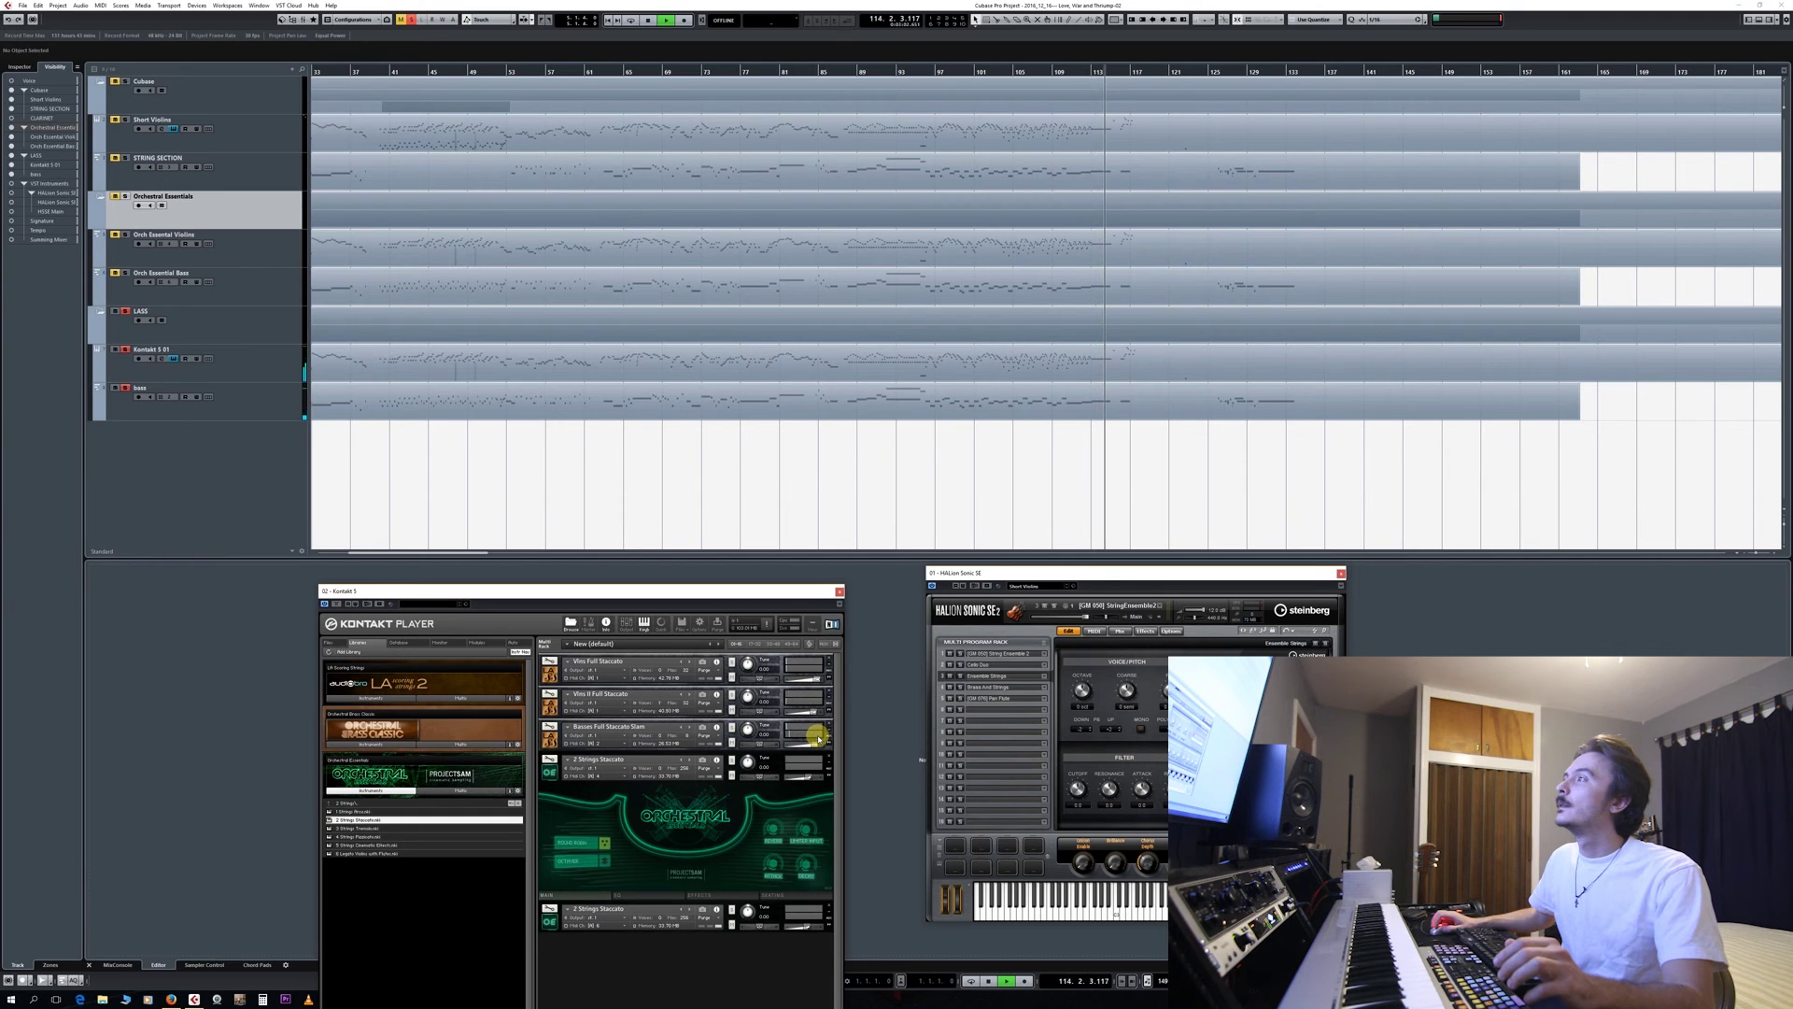
{"action": "key", "text": "space"}
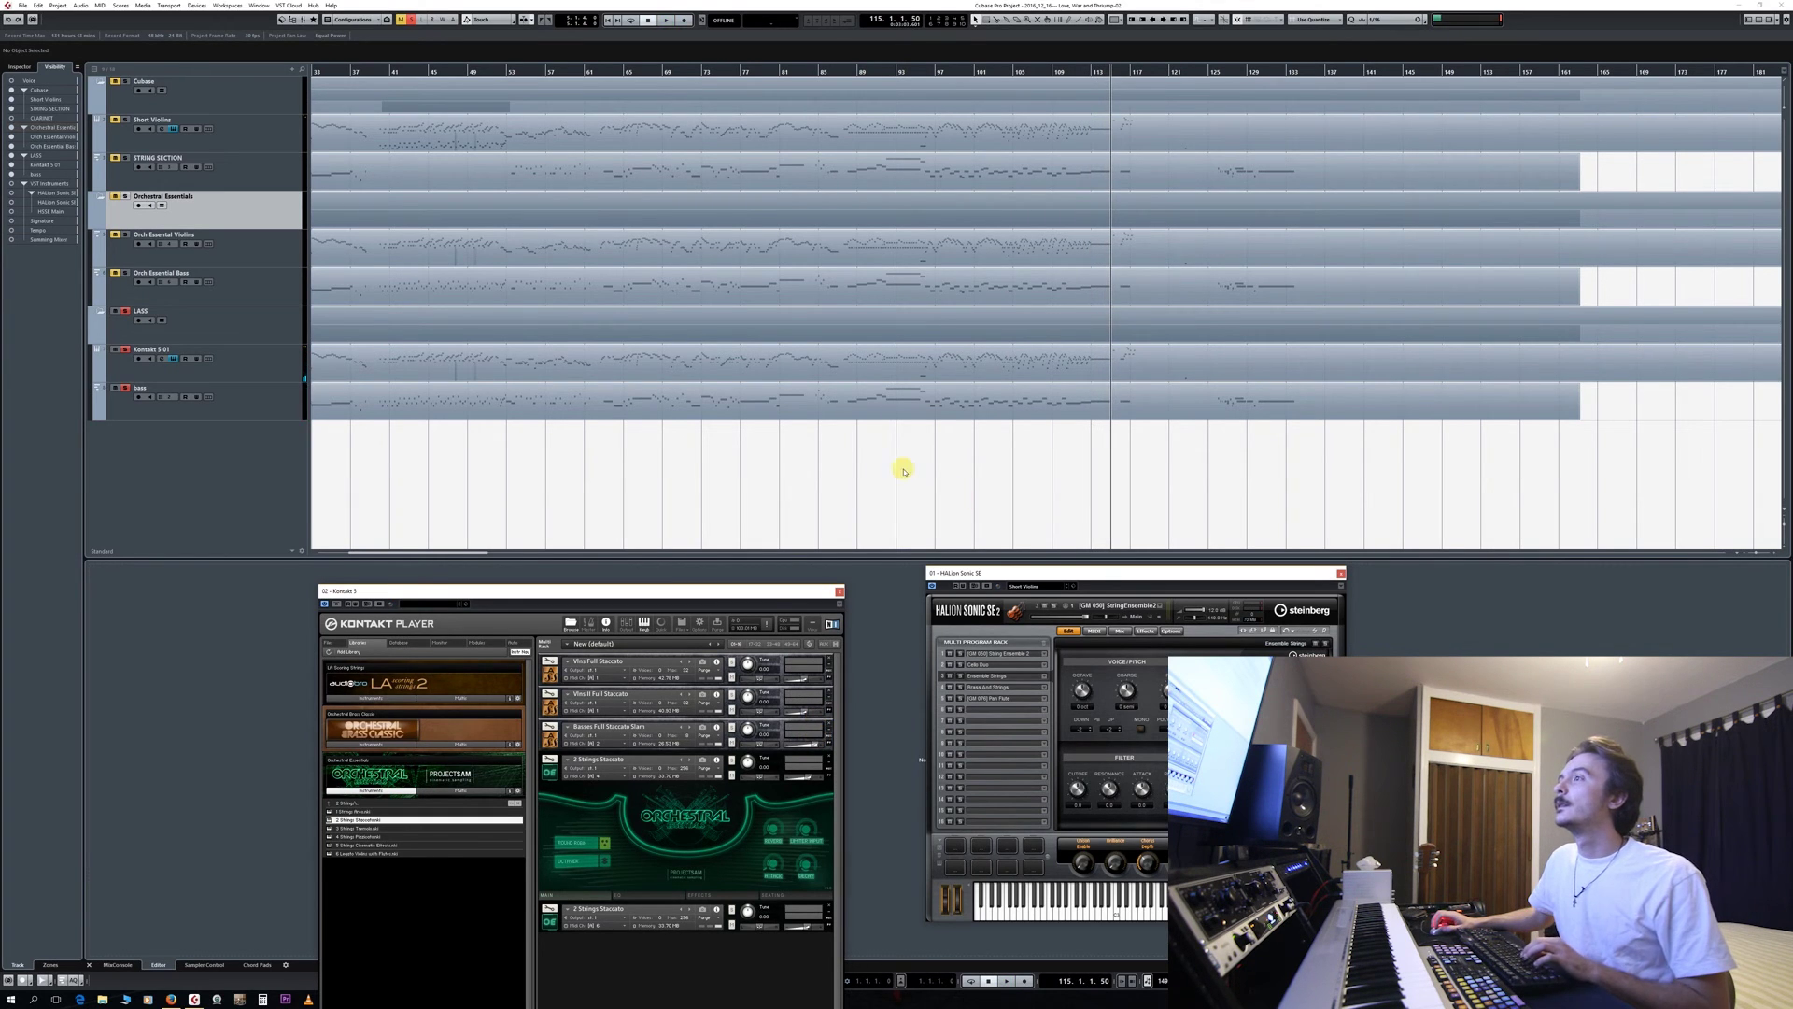
{"action": "key", "text": "g"}
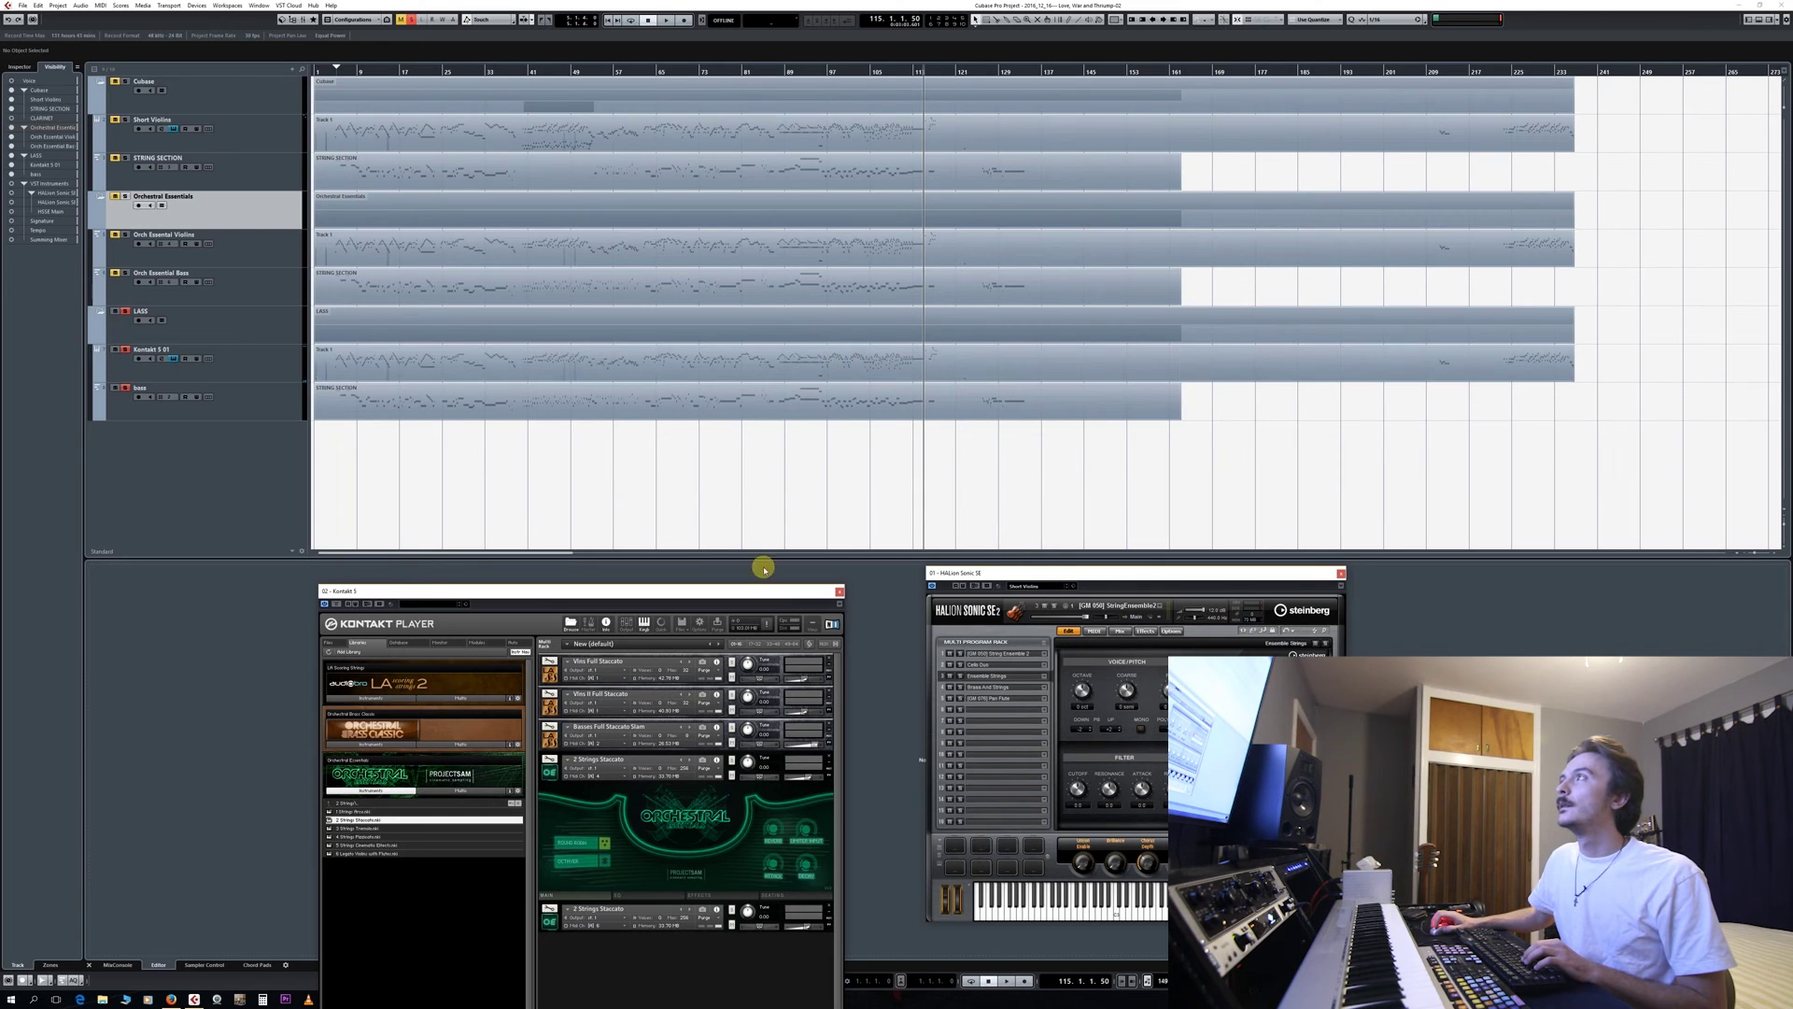
{"action": "left_click_drag", "start_coordinate": [726, 590], "coordinate": [789, 431]}
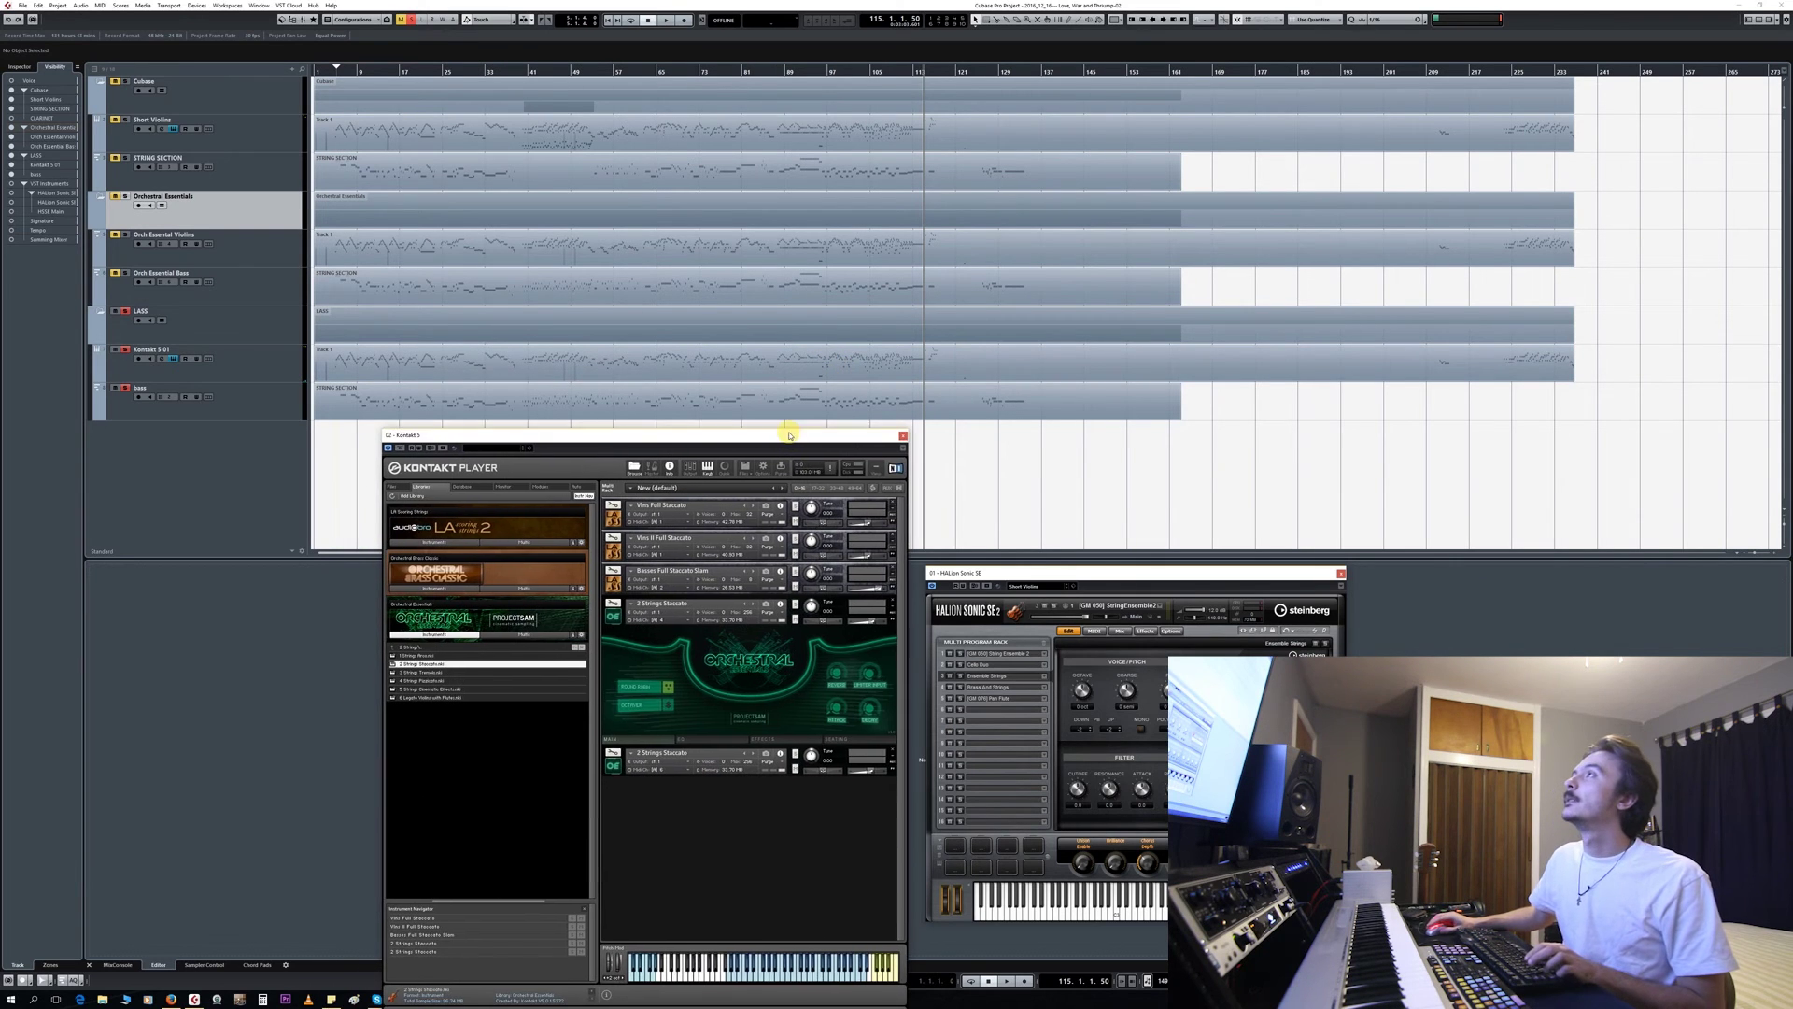